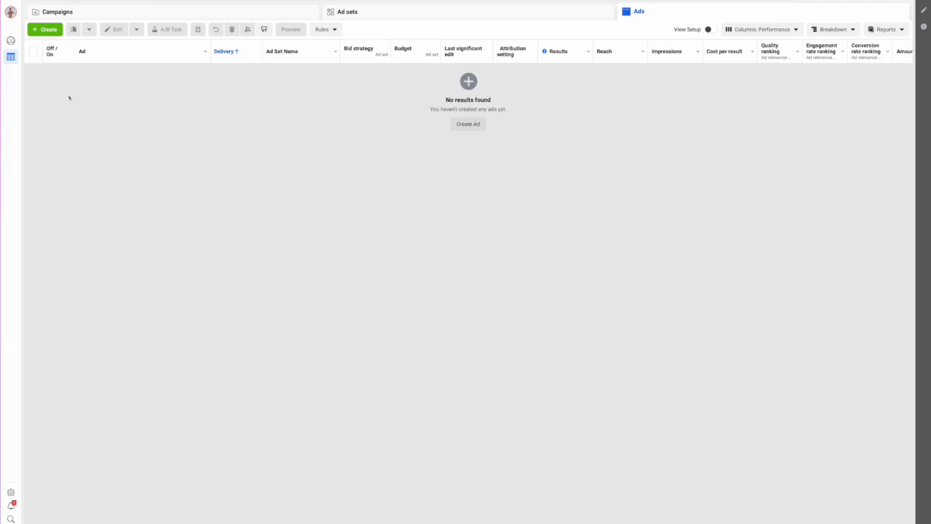
Step: Create a new campaign with the Messages objective
{"action": "left_click", "coordinate": [45, 30]}
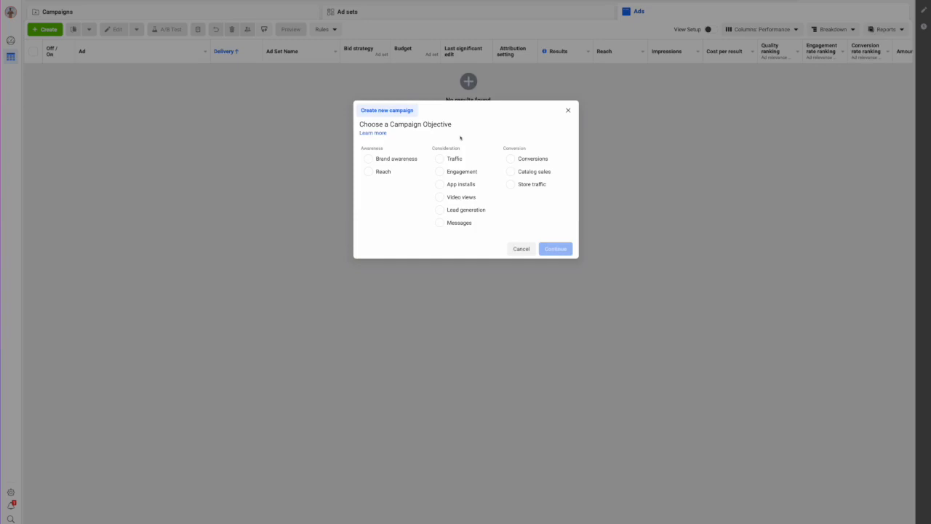
{"action": "left_click", "coordinate": [449, 224]}
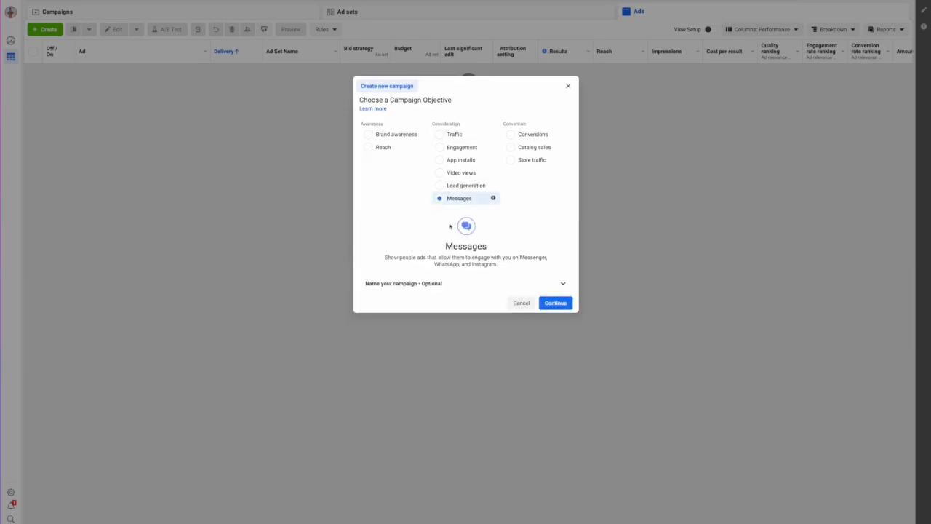
{"action": "left_click", "coordinate": [553, 304]}
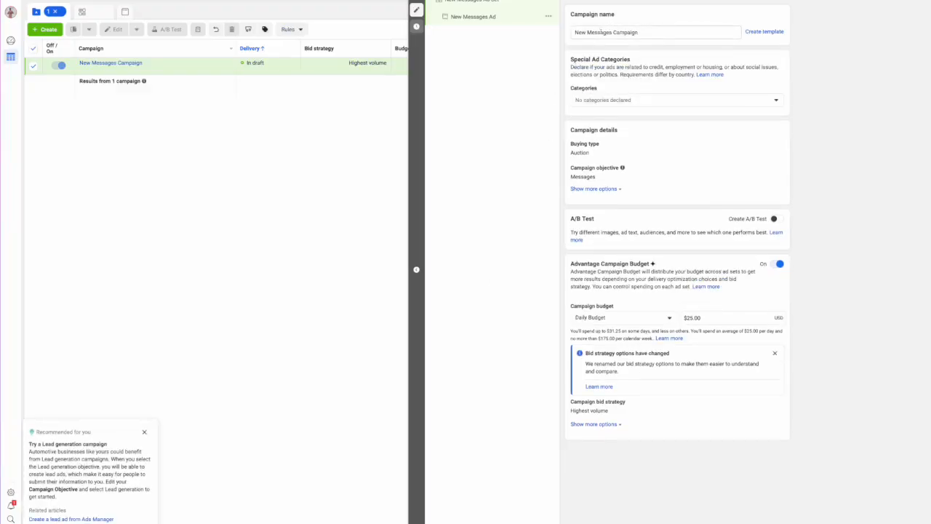
Step: Name the campaign "7Solar - Solar Rebate - Targeting - radius - reach"
{"action": "triple_click", "coordinate": [600, 32]}
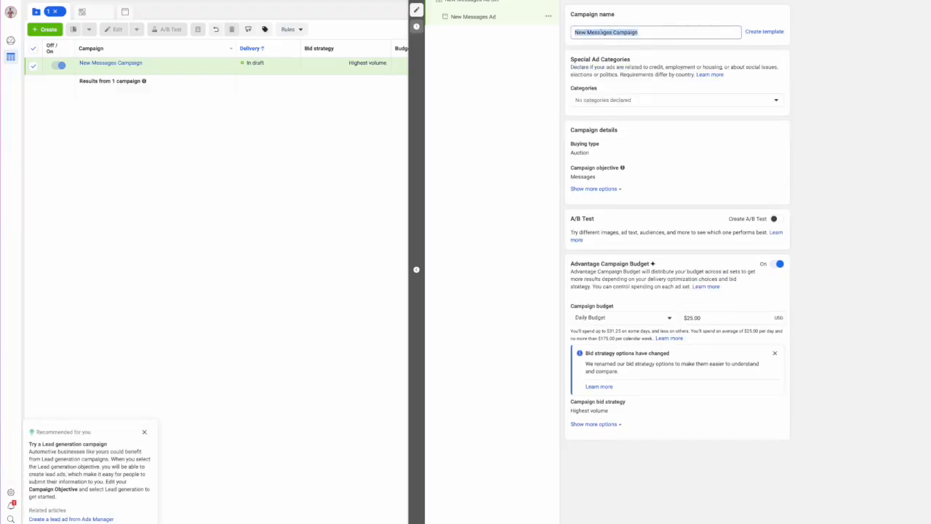
{"action": "key", "text": "BackSpace"}
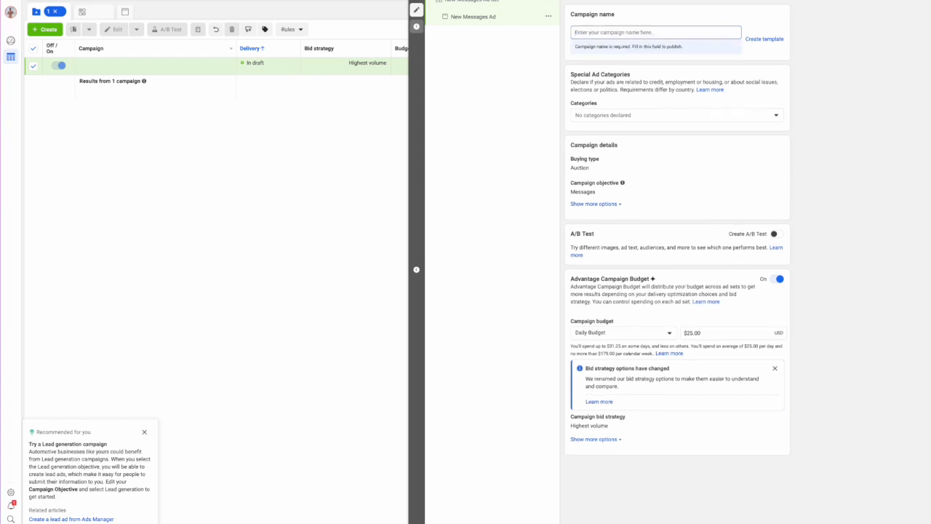
{"action": "type", "text": "7Solar -"}
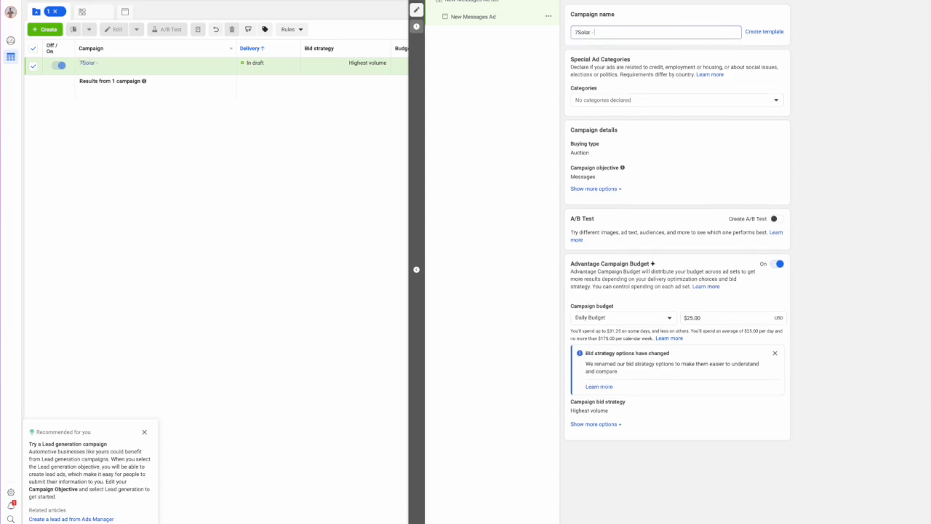
{"action": "type", "text": " Solar Rebate - Taget"}
{"action": "key", "text": "BackSpace"}
{"action": "key", "text": "BackSpace"}
{"action": "key", "text": "BackSpace"}
{"action": "type", "text": "rgeting - radius"}
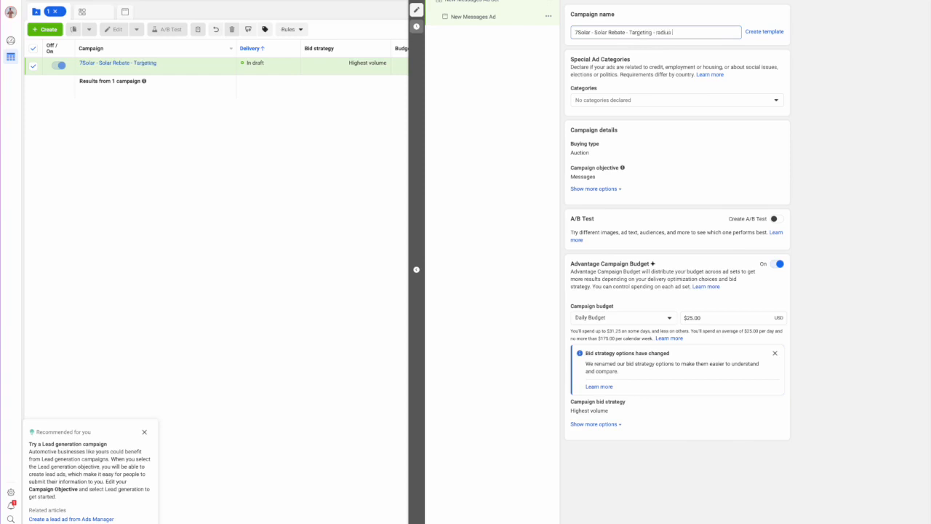
{"action": "type", "text": " - reach"}
{"action": "double_click", "coordinate": [639, 33]}
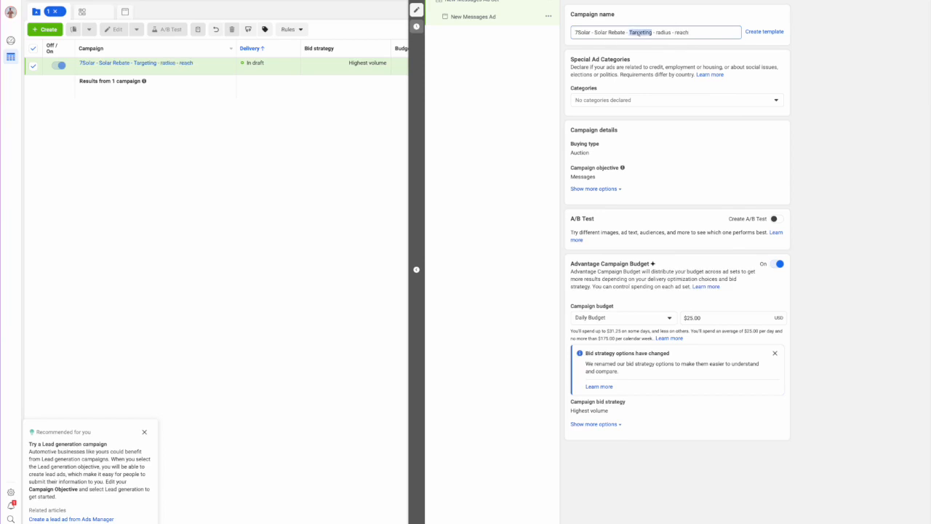
{"action": "left_click", "coordinate": [640, 32]}
{"action": "double_click", "coordinate": [658, 32]}
{"action": "double_click", "coordinate": [680, 32]}
Step: Copy the campaign name and use it as the name of the ad set
{"action": "key", "text": "ctrl+a"}
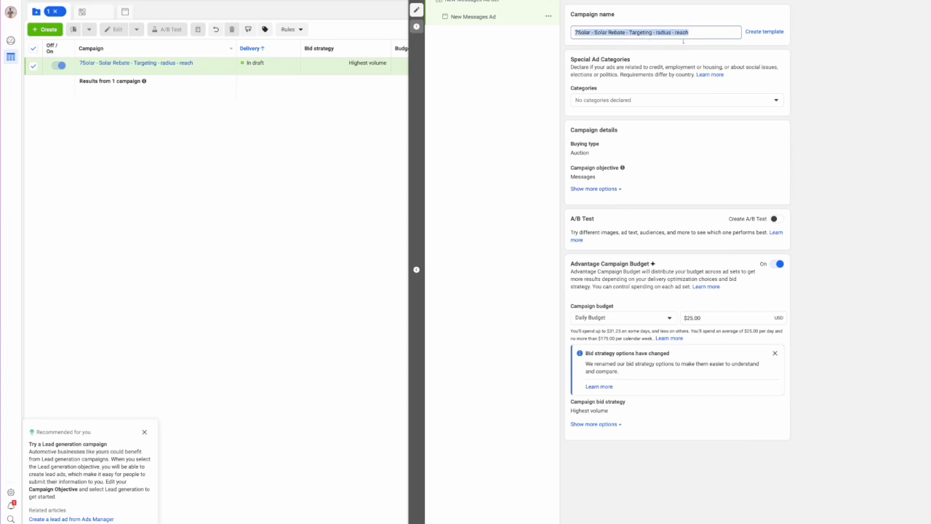
{"action": "left_click", "coordinate": [476, 2]}
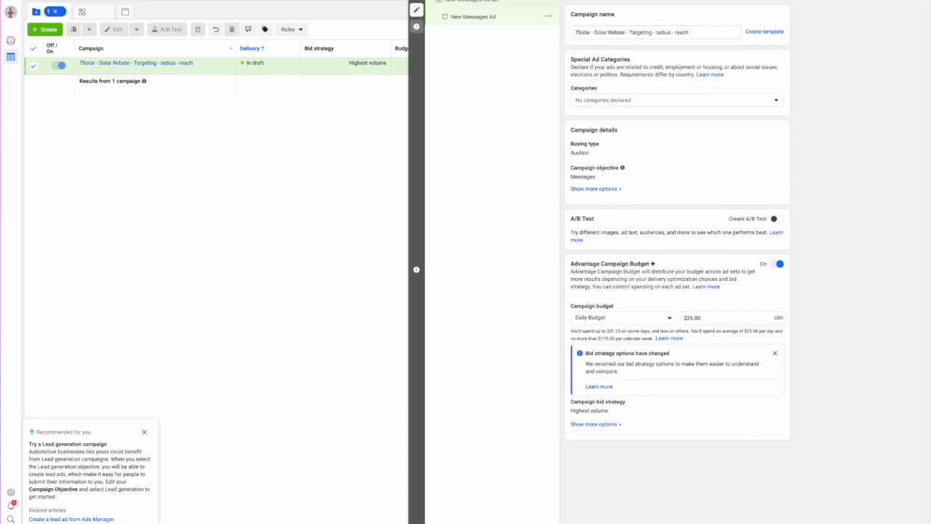
{"action": "left_click", "coordinate": [473, 0]}
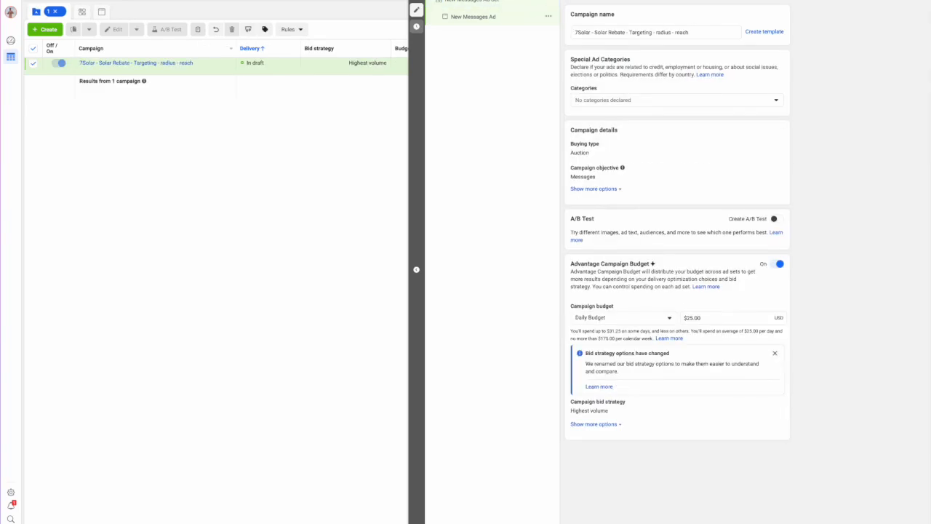
{"action": "triple_click", "coordinate": [601, 32]}
{"action": "key", "text": "ctrl+c"}
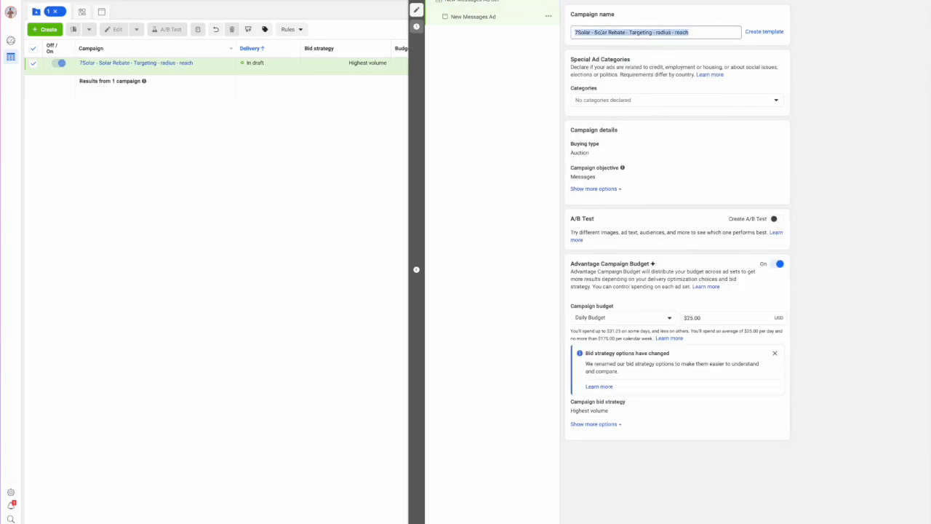
{"action": "left_click", "coordinate": [474, 2]}
{"action": "triple_click", "coordinate": [598, 32]}
{"action": "key", "text": "ctrl+v"}
Step: Replace the new ad's name with the copied campaign name
{"action": "left_click", "coordinate": [473, 16]}
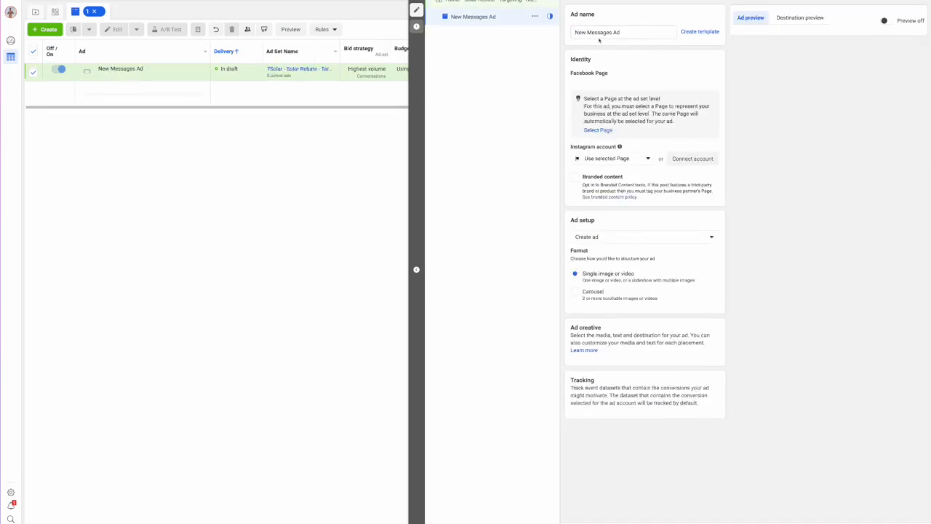
{"action": "triple_click", "coordinate": [598, 32]}
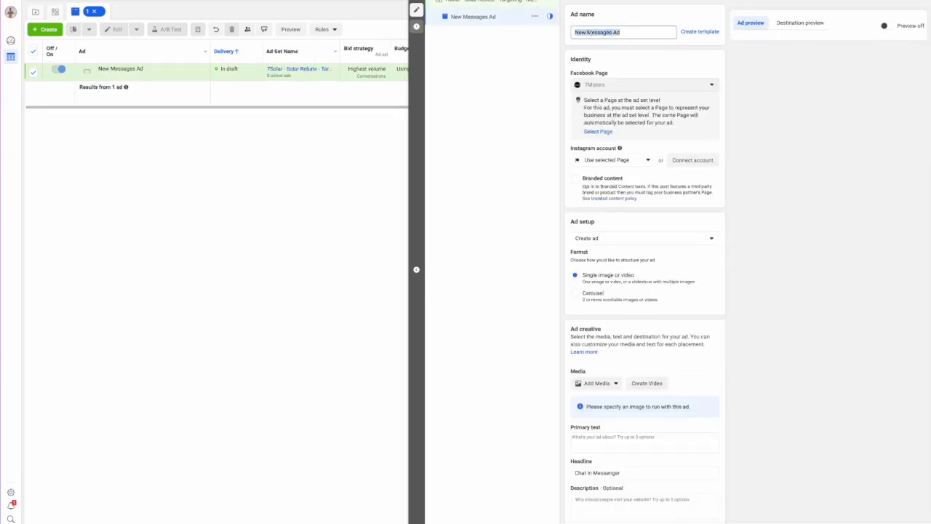
{"action": "key", "text": "ctrl+v"}
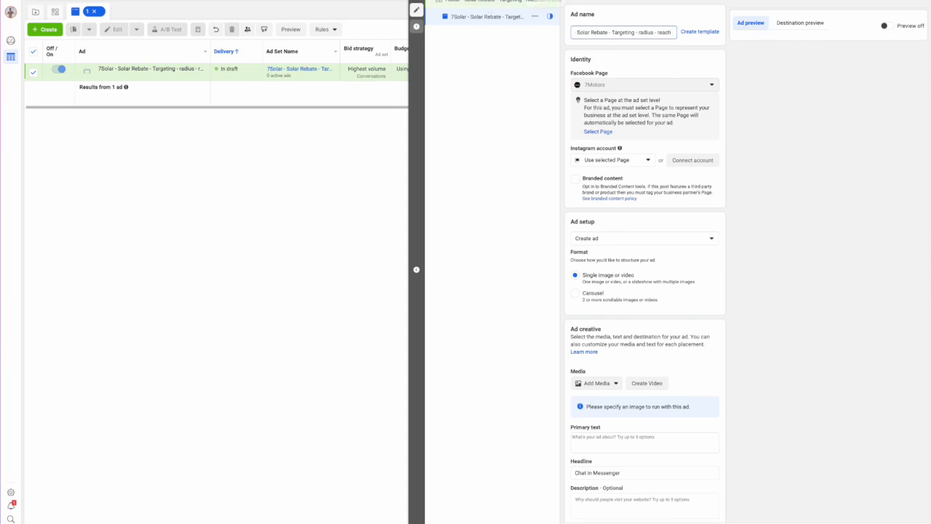
Step: Change the campaign budget to a Lifetime Budget of $500
{"action": "left_click", "coordinate": [489, 0]}
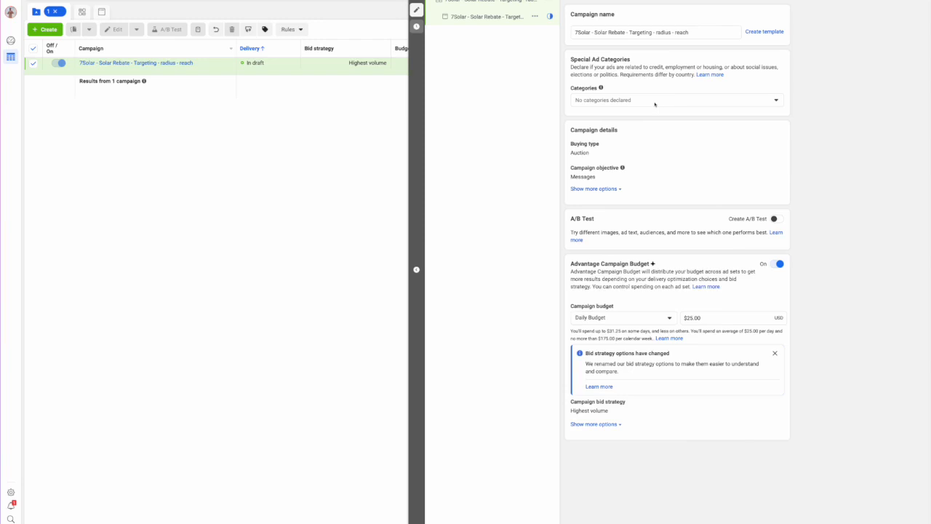
{"action": "left_click", "coordinate": [626, 318]}
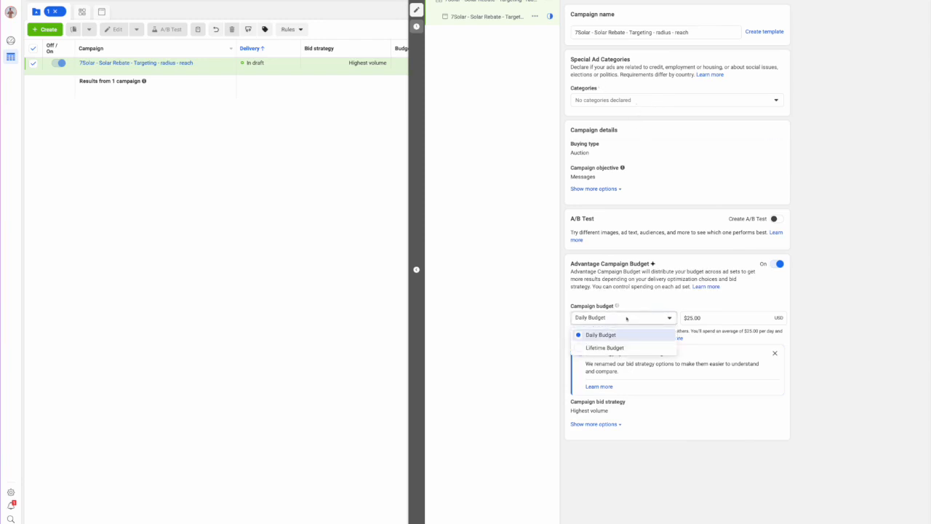
{"action": "left_click", "coordinate": [614, 348]}
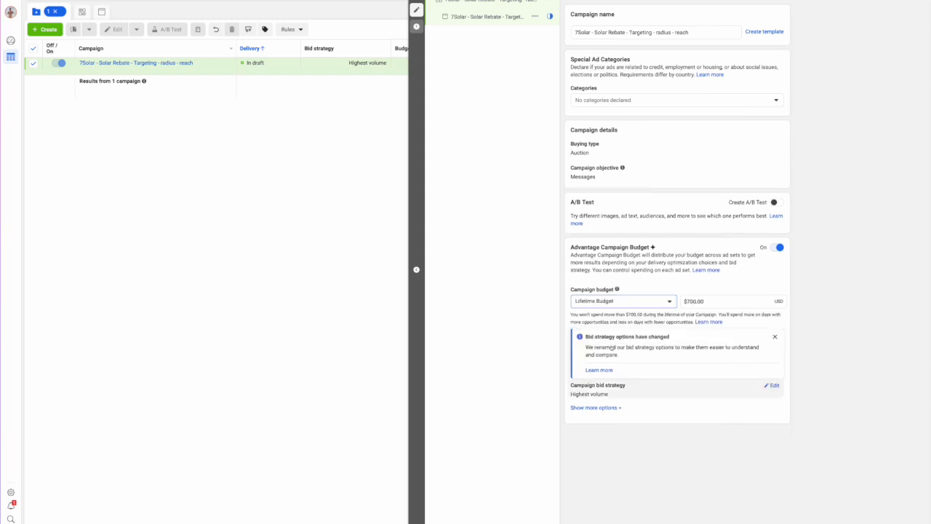
{"action": "left_click_drag", "start_coordinate": [710, 302], "coordinate": [638, 294]}
{"action": "type", "text": "500"}
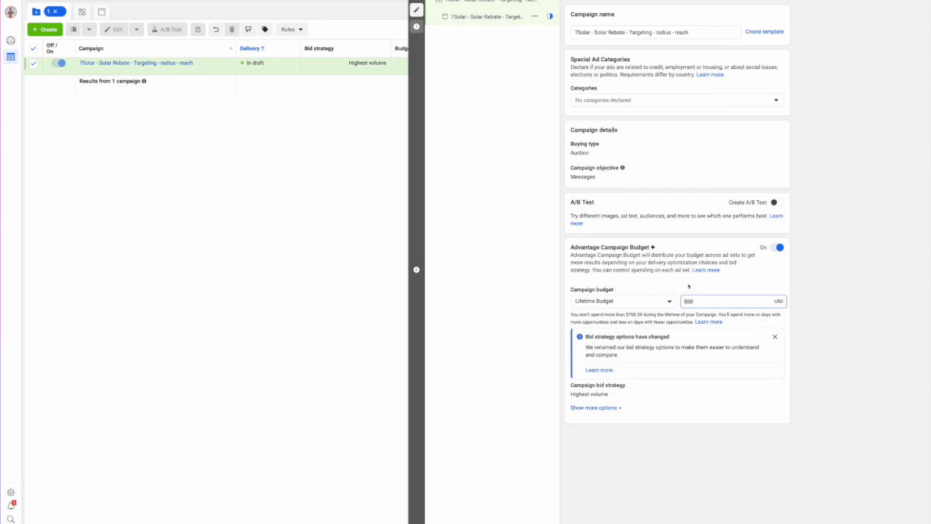
{"action": "left_click", "coordinate": [689, 287]}
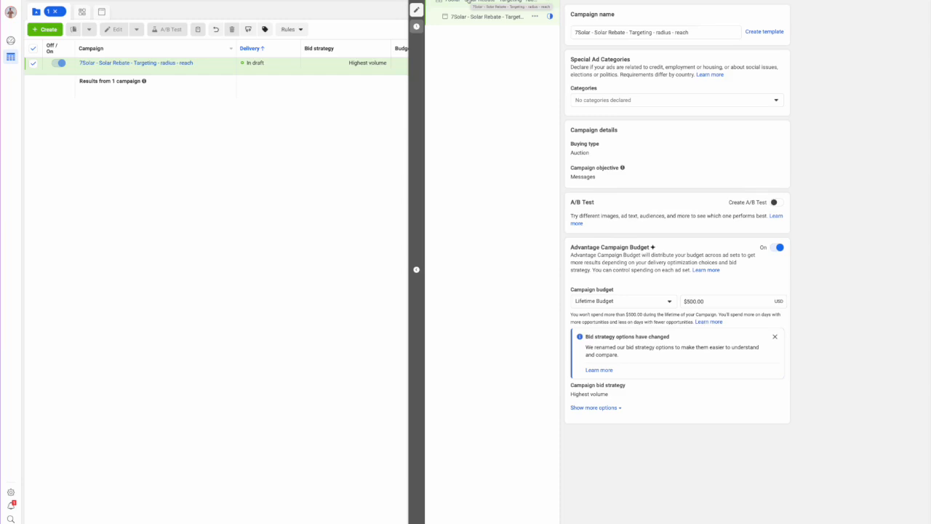
Step: In the ad set, choose Ads That Slay as the Facebook Page that receives messages
{"action": "left_click", "coordinate": [469, 2]}
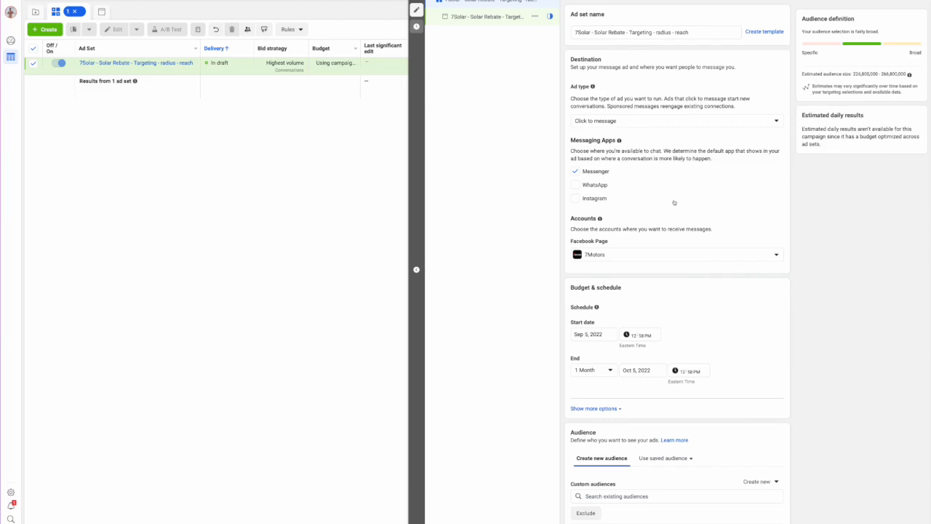
{"action": "left_click", "coordinate": [651, 255]}
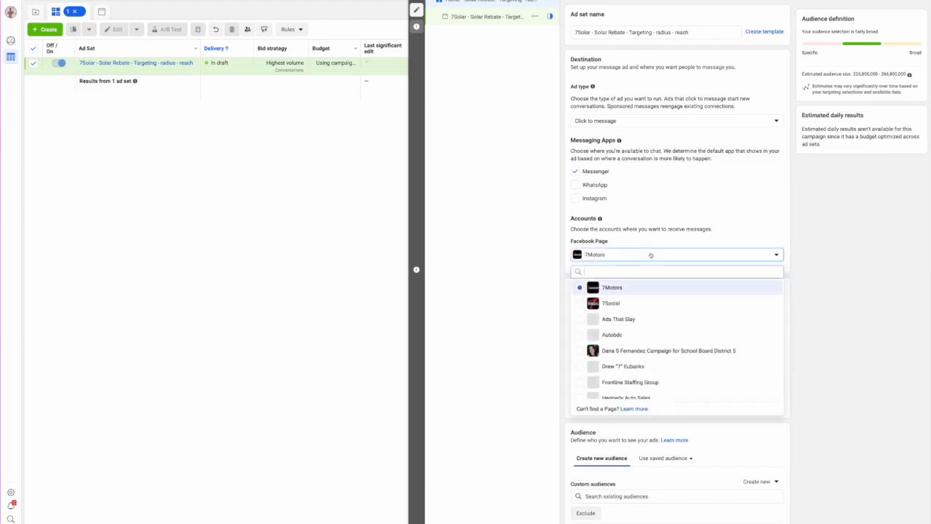
{"action": "left_click", "coordinate": [616, 319]}
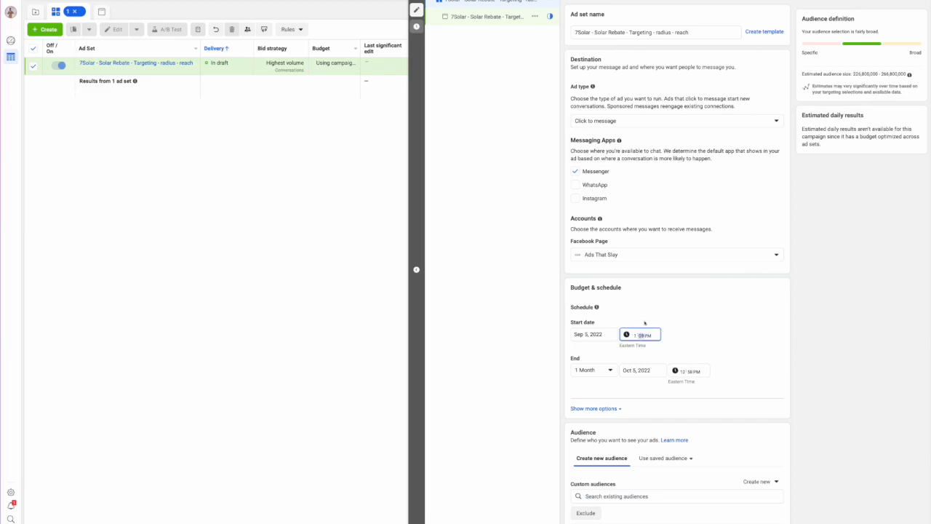
Step: Set the ad set's schedule to end after 2 Weeks
{"action": "left_click", "coordinate": [608, 372]}
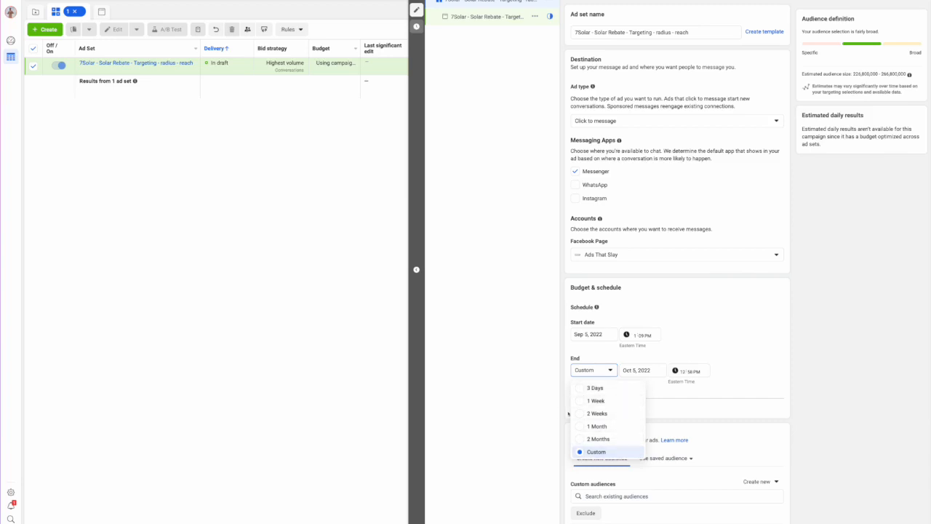
{"action": "left_click", "coordinate": [578, 414]}
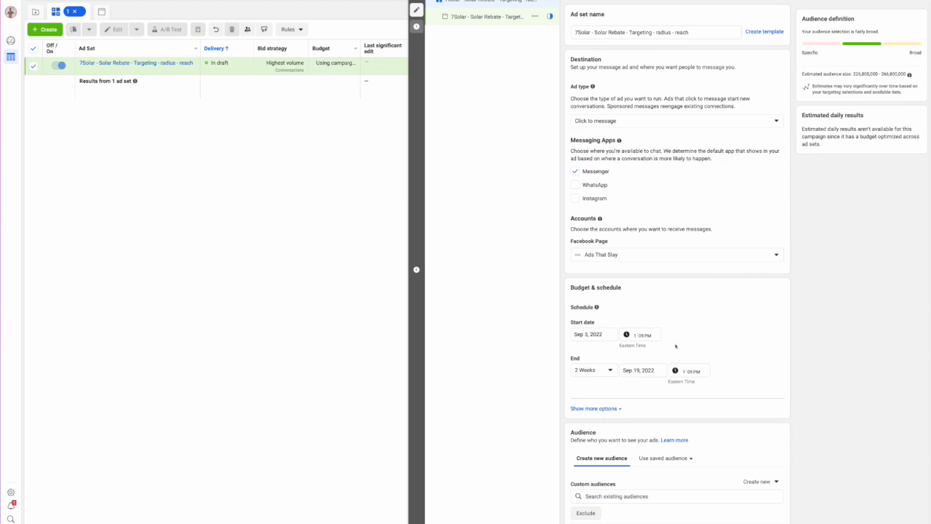
{"action": "left_click", "coordinate": [685, 371]}
{"action": "left_click", "coordinate": [674, 356]}
Step: Examine the ad set's audience section and the Ads That Slay guide's Broad, Middle and Narrow target audience settings
{"action": "scroll", "coordinate": [734, 357], "scroll_direction": "down", "scroll_amount": 3}
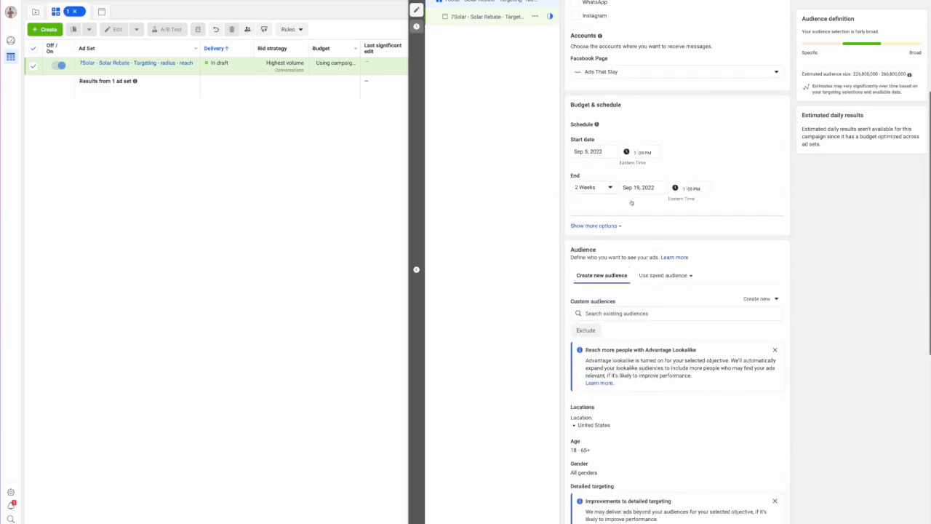
{"action": "scroll", "coordinate": [731, 247], "scroll_direction": "down", "scroll_amount": 2}
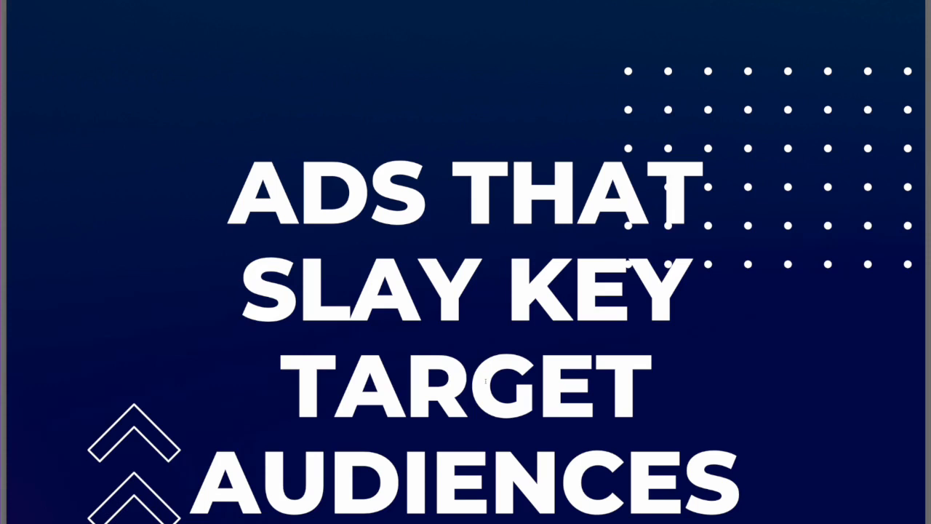
{"action": "scroll", "coordinate": [486, 380], "scroll_direction": "down", "scroll_amount": 5}
{"action": "scroll", "coordinate": [486, 380], "scroll_direction": "down", "scroll_amount": 4}
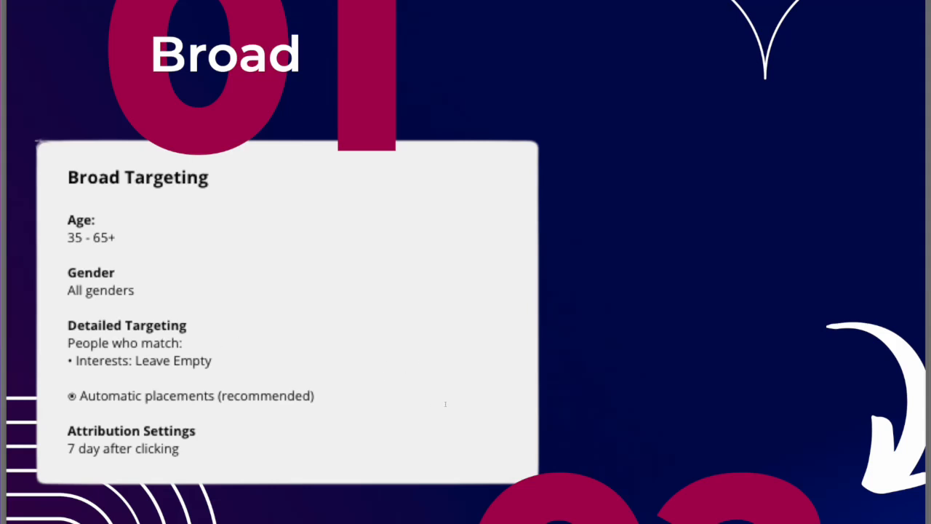
{"action": "scroll", "coordinate": [445, 404], "scroll_direction": "down", "scroll_amount": 7}
{"action": "scroll", "coordinate": [446, 403], "scroll_direction": "down", "scroll_amount": 1}
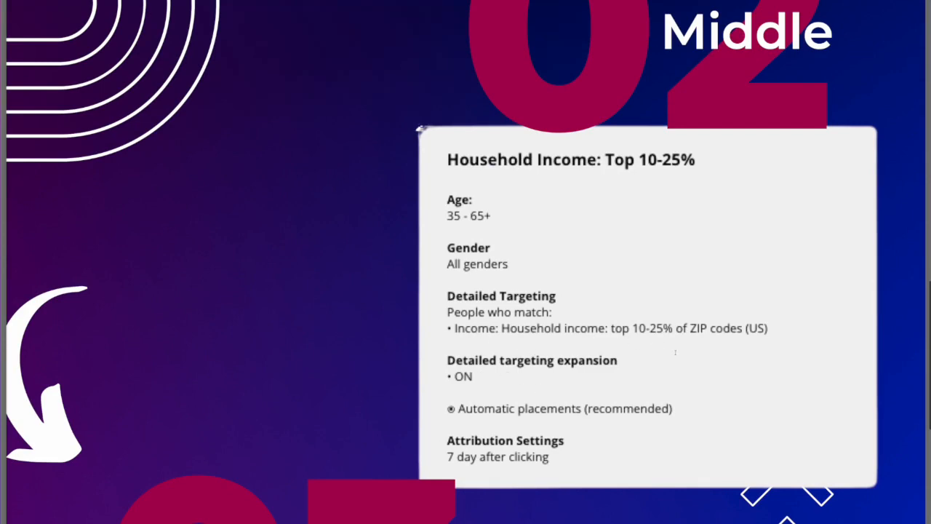
{"action": "scroll", "coordinate": [376, 357], "scroll_direction": "down", "scroll_amount": 7}
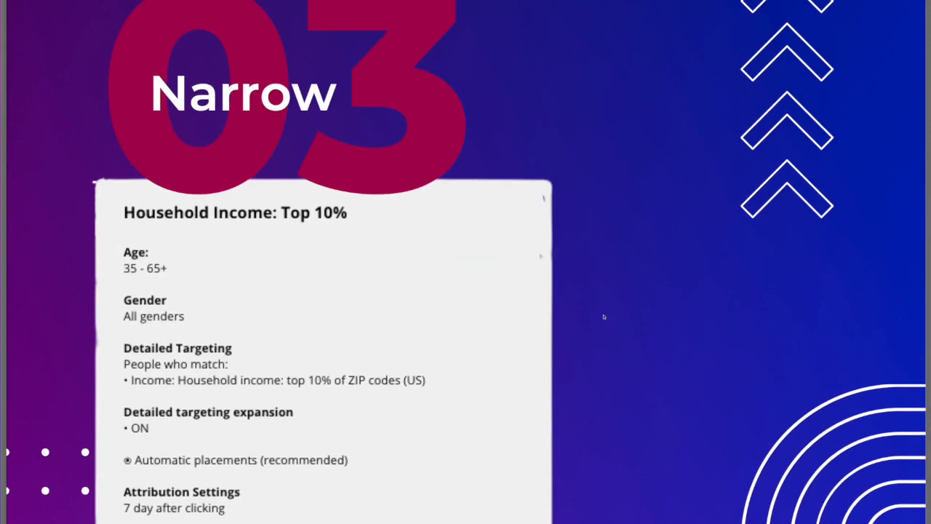
{"action": "scroll", "coordinate": [603, 316], "scroll_direction": "up", "scroll_amount": 5}
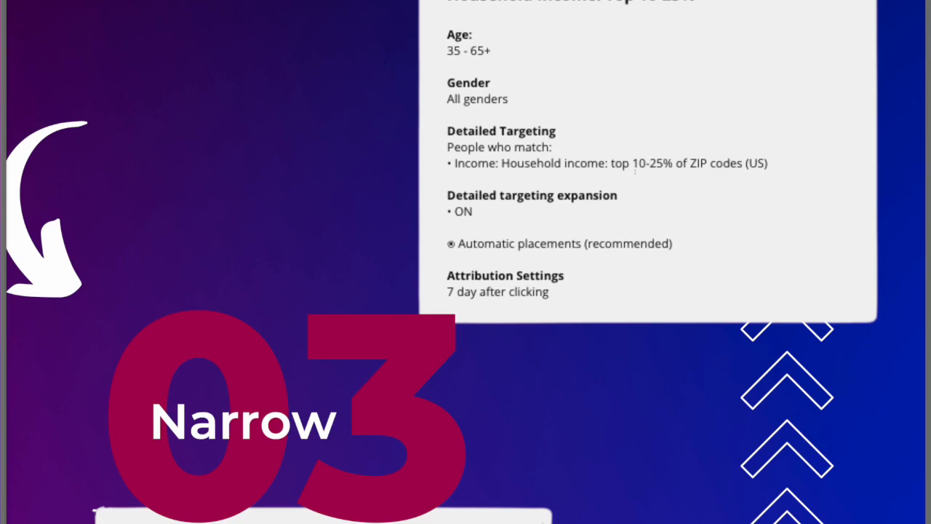
{"action": "scroll", "coordinate": [552, 152], "scroll_direction": "up", "scroll_amount": 15}
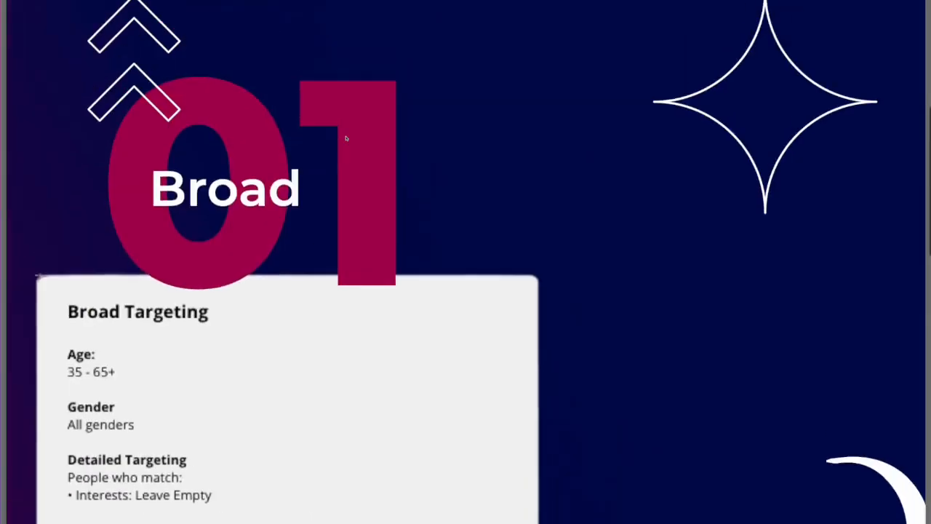
{"action": "scroll", "coordinate": [552, 152], "scroll_direction": "up", "scroll_amount": 6}
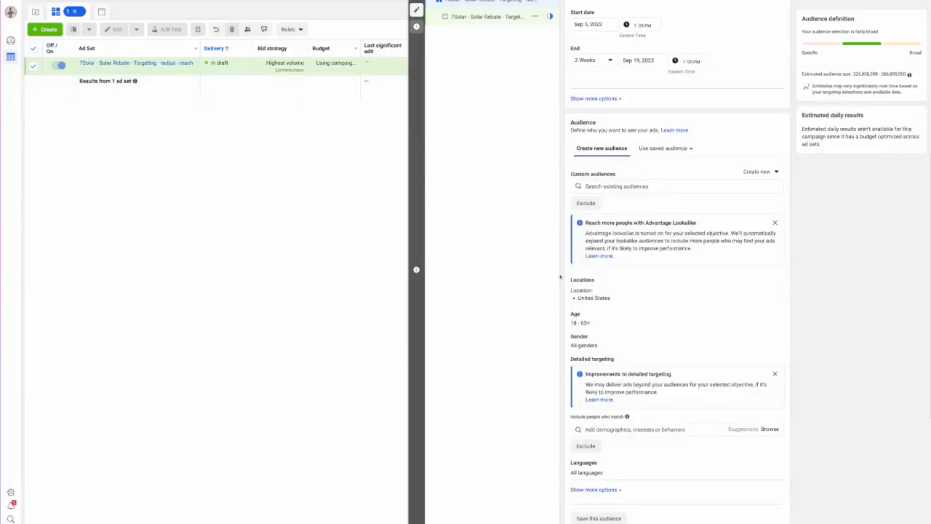
Step: Set the minimum age of the ad set's audience to 35
{"action": "scroll", "coordinate": [658, 349], "scroll_direction": "down", "scroll_amount": 5}
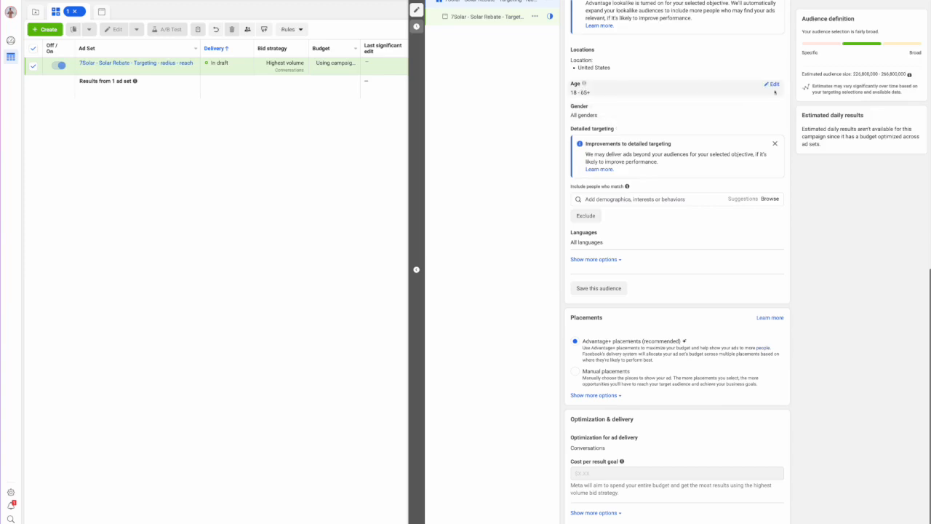
{"action": "left_click", "coordinate": [775, 86]}
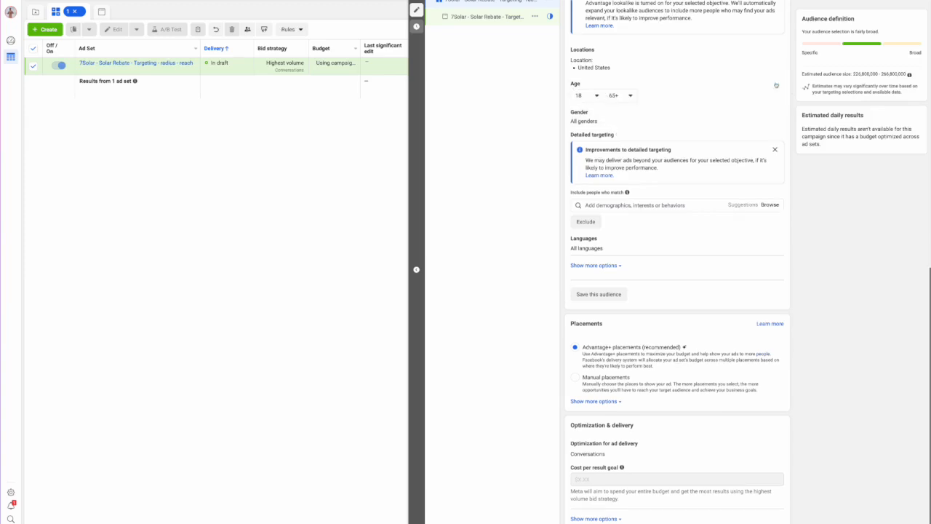
{"action": "left_click", "coordinate": [596, 96]}
{"action": "scroll", "coordinate": [599, 182], "scroll_direction": "down", "scroll_amount": 2}
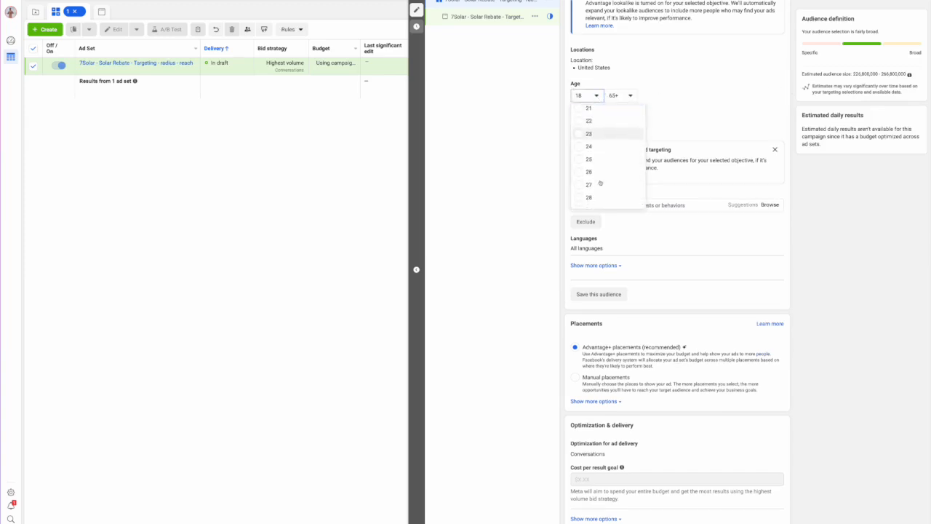
{"action": "scroll", "coordinate": [601, 182], "scroll_direction": "down", "scroll_amount": 1}
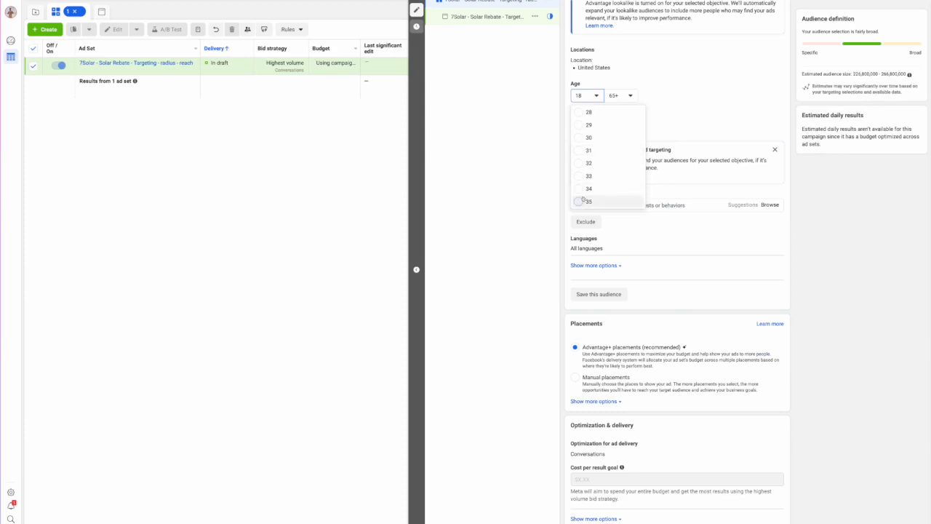
{"action": "left_click", "coordinate": [582, 201]}
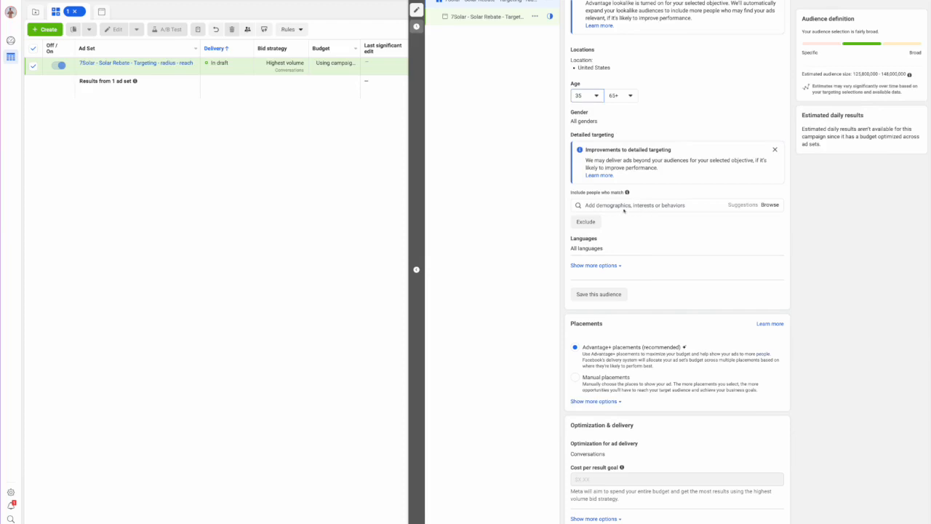
Step: Remove United States from the audience locations and target People living in this location
{"action": "scroll", "coordinate": [653, 233], "scroll_direction": "up", "scroll_amount": 3}
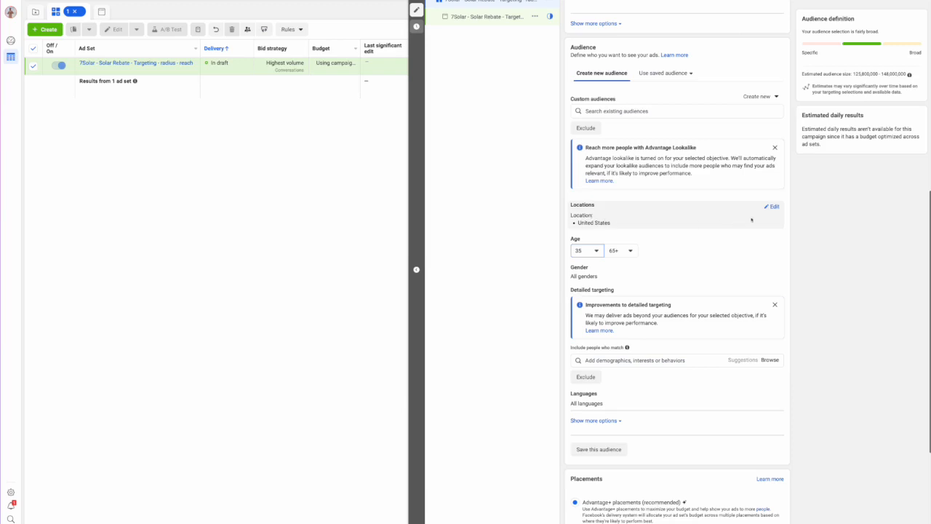
{"action": "left_click", "coordinate": [772, 207]}
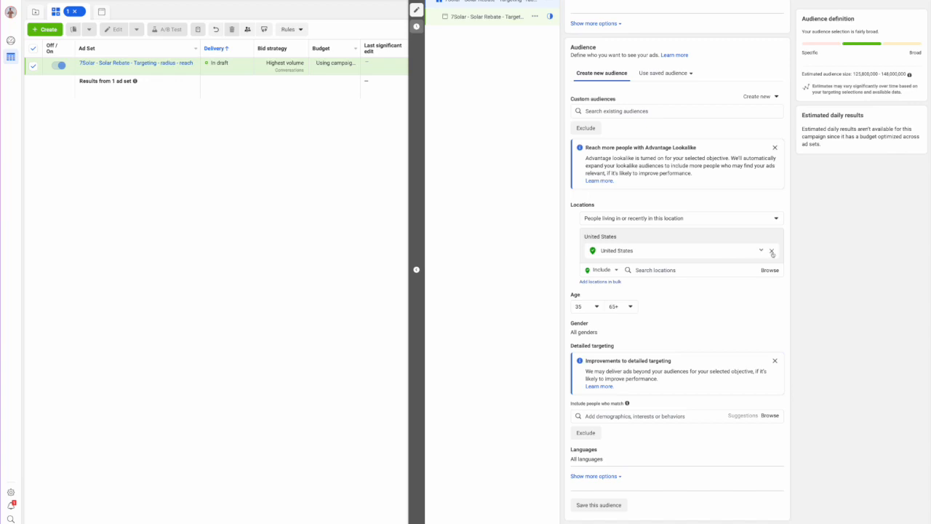
{"action": "left_click", "coordinate": [774, 251]}
{"action": "left_click", "coordinate": [680, 243]}
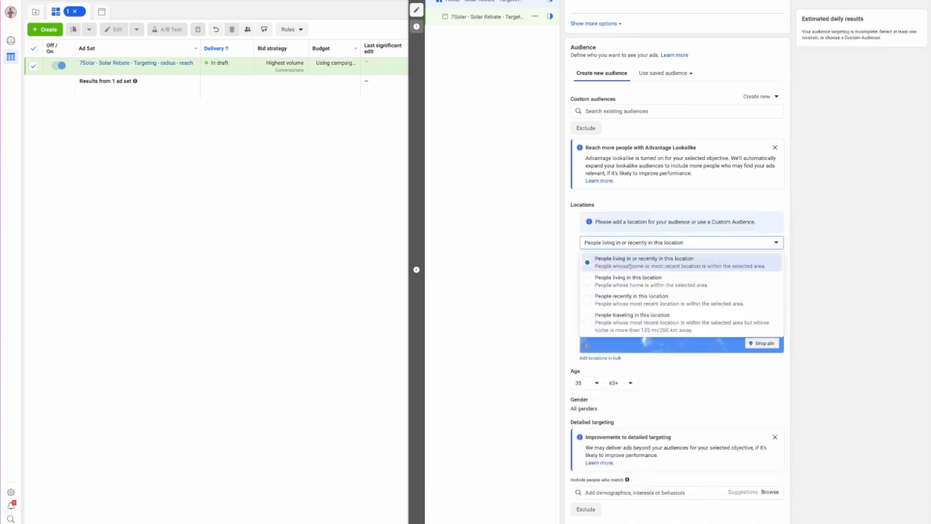
{"action": "left_click", "coordinate": [623, 280]}
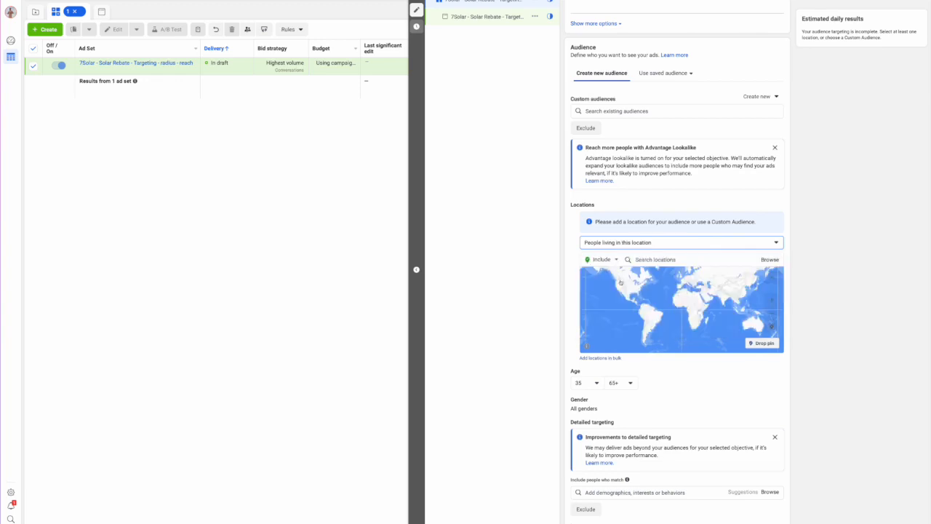
Step: Add the city of Cocoa Beach, Florida as an included audience location
{"action": "left_click", "coordinate": [667, 259]}
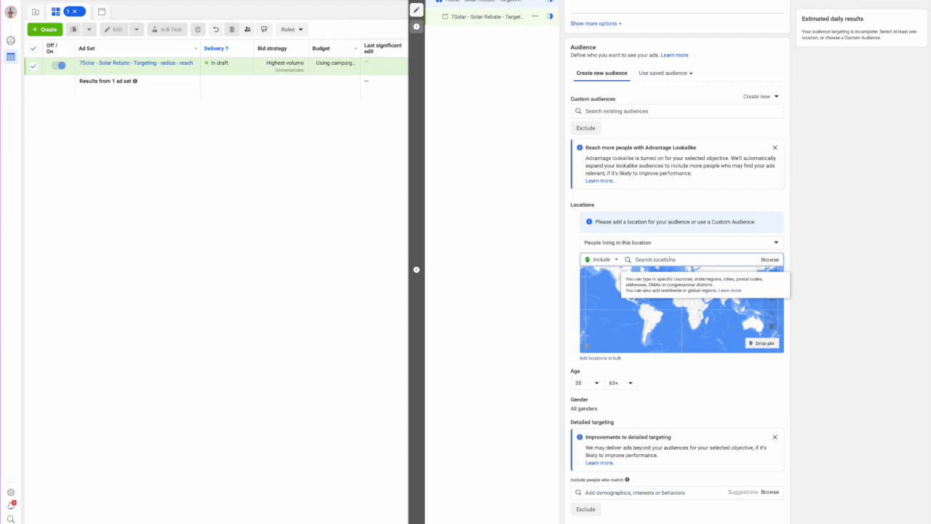
{"action": "type", "text": "cocoa beach"}
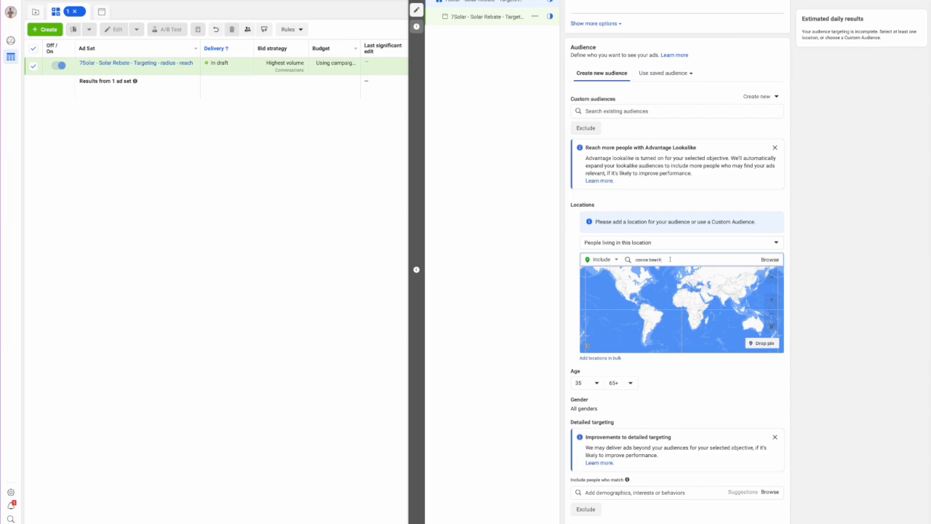
{"action": "left_click", "coordinate": [656, 274]}
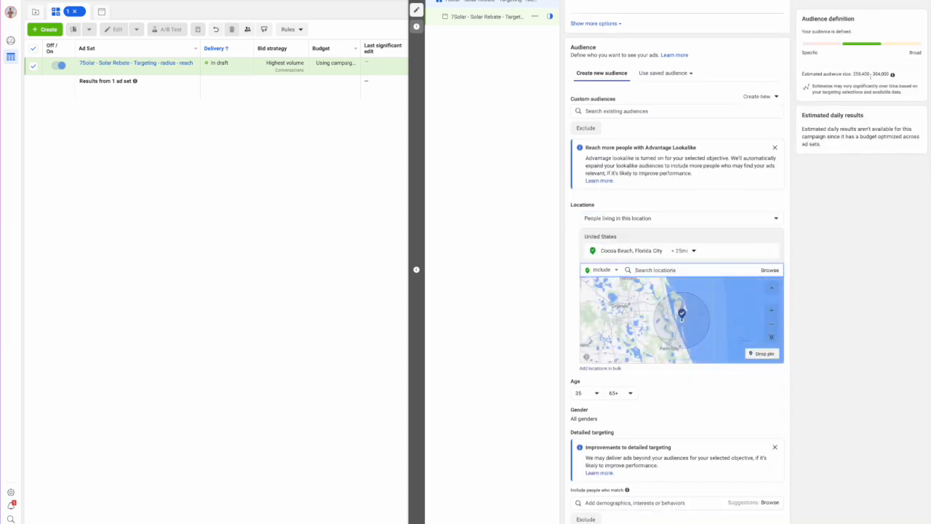
Step: Try People living in or recently in this location as the location type, and restore People living in this location
{"action": "left_click", "coordinate": [642, 218]}
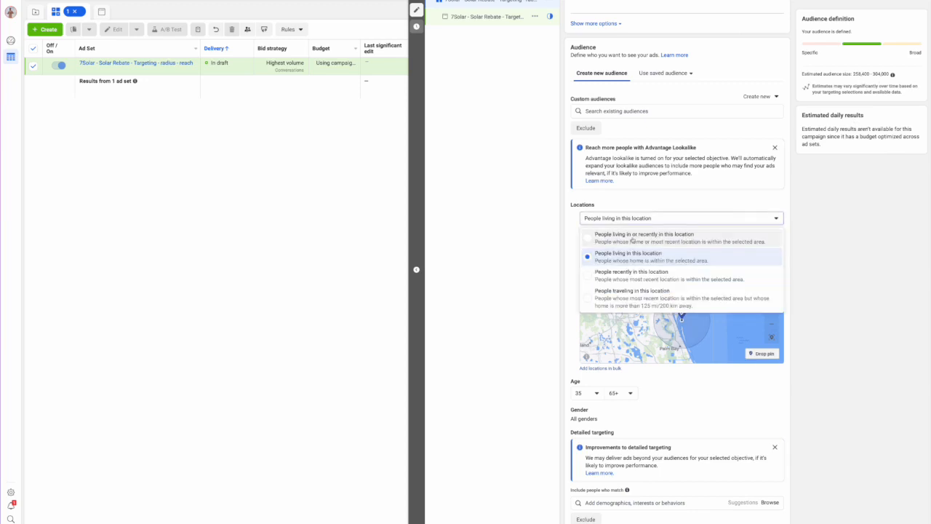
{"action": "left_click", "coordinate": [633, 239]}
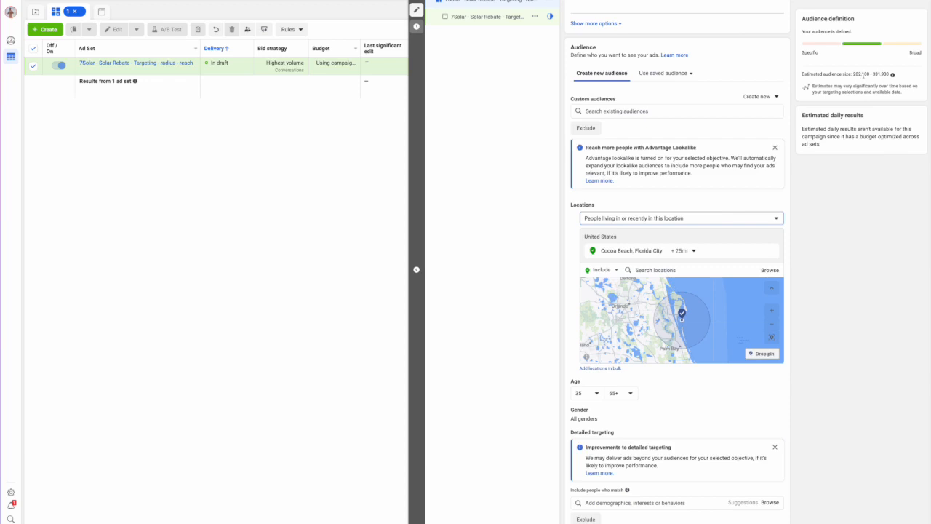
{"action": "left_click", "coordinate": [640, 218]}
{"action": "left_click", "coordinate": [630, 258]}
Step: Set the targeting radius around Cocoa Beach to 10 miles
{"action": "left_click", "coordinate": [686, 251]}
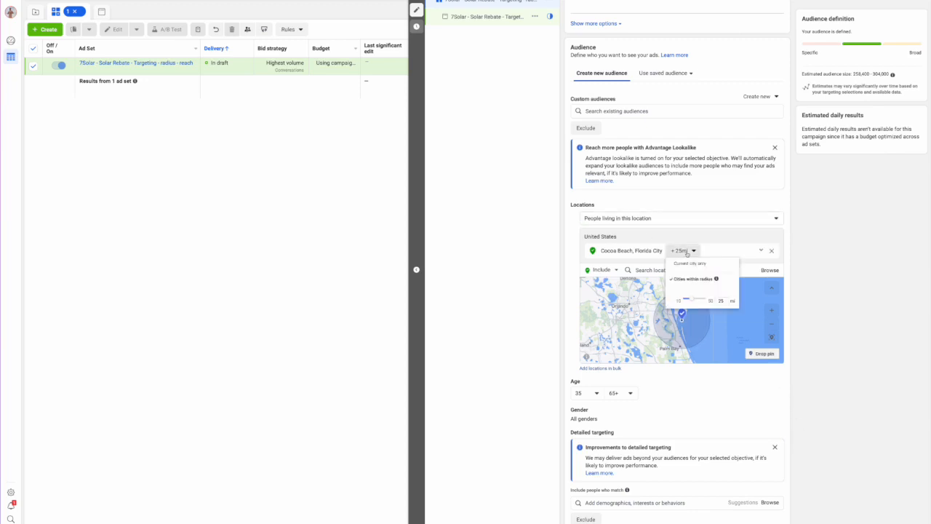
{"action": "left_click_drag", "start_coordinate": [693, 299], "coordinate": [680, 299]}
{"action": "left_click", "coordinate": [691, 243]}
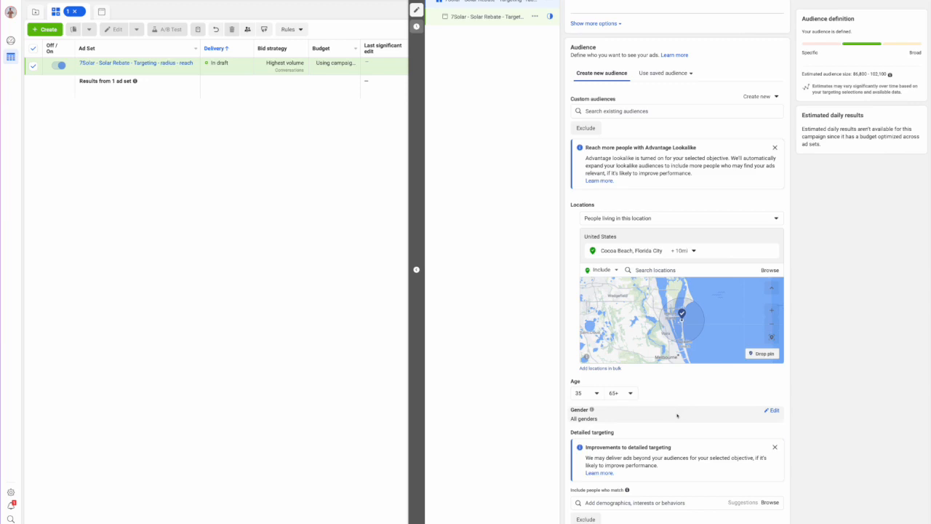
Step: Show the exclusion field under Detailed targeting and dismiss the Improvements to detailed targeting notice
{"action": "scroll", "coordinate": [677, 411], "scroll_direction": "down", "scroll_amount": 3}
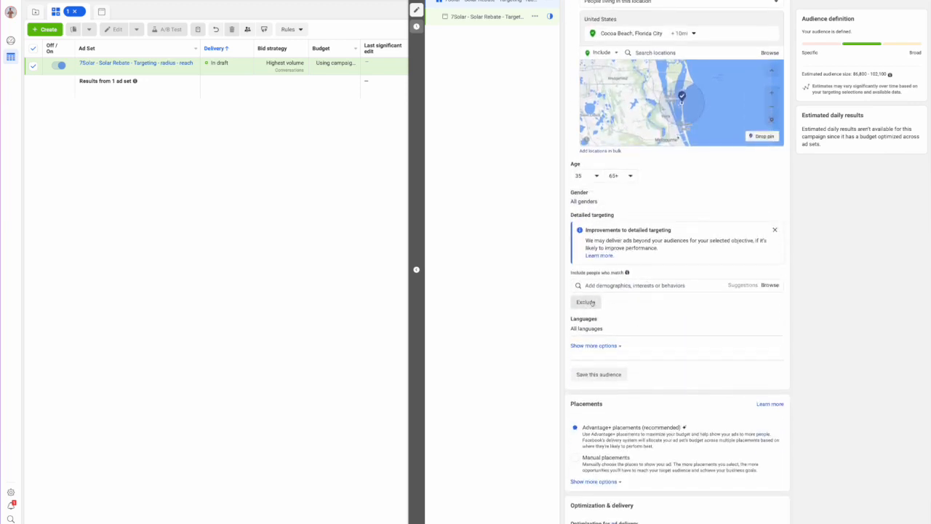
{"action": "scroll", "coordinate": [667, 311], "scroll_direction": "up", "scroll_amount": 1}
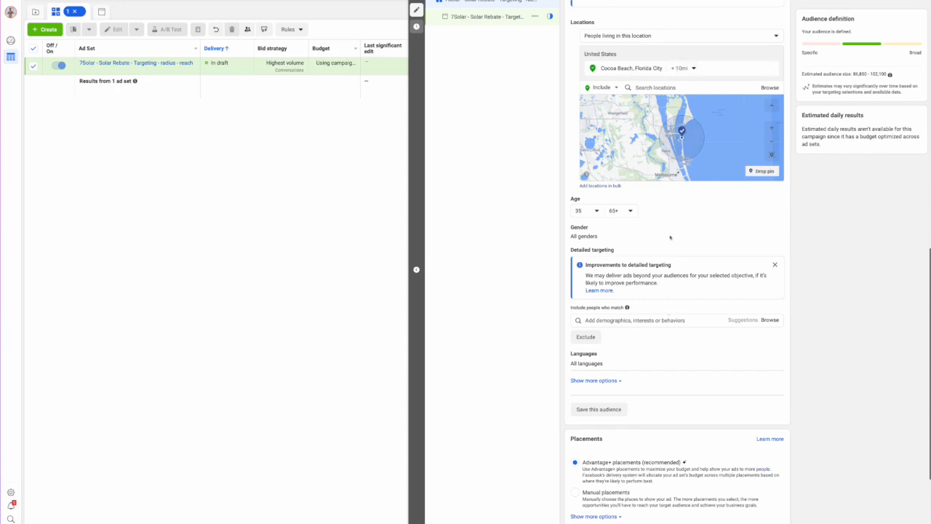
{"action": "left_click", "coordinate": [583, 337]}
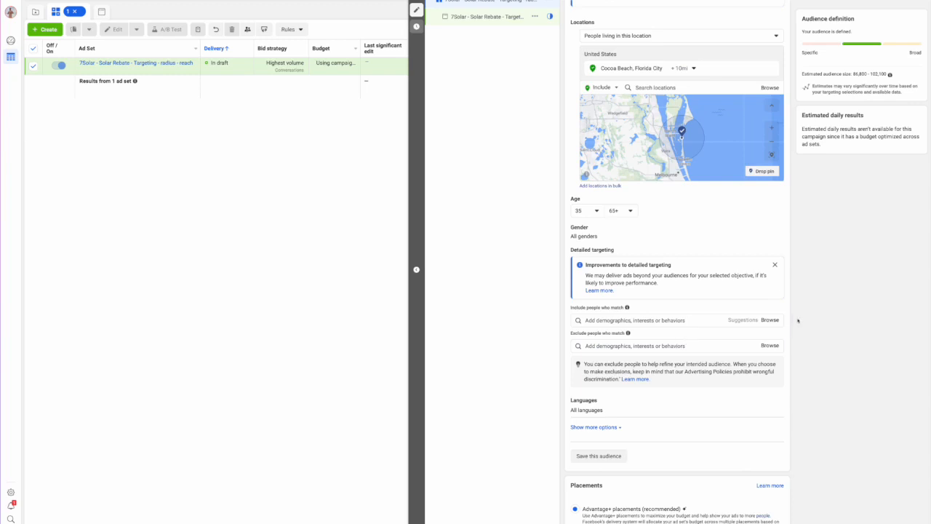
{"action": "left_click", "coordinate": [775, 265]}
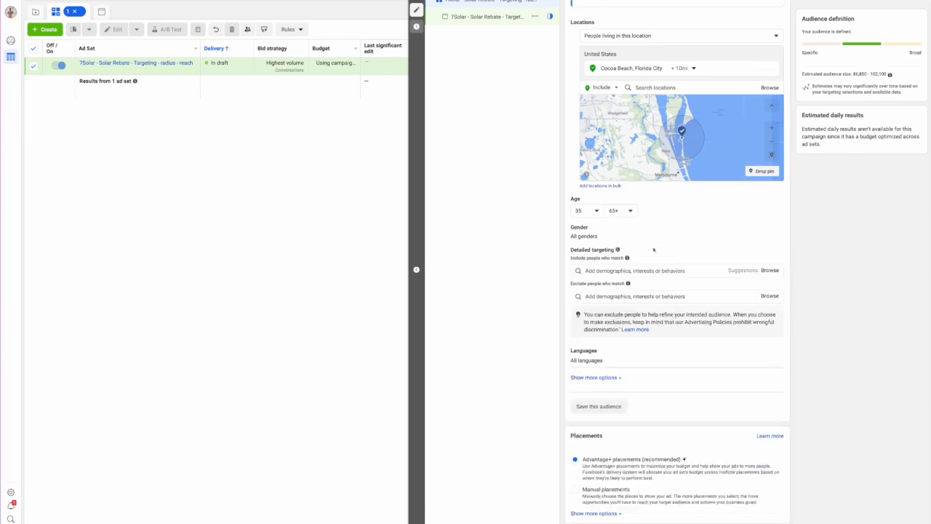
Step: Set the targeting radius around Cocoa Beach to 30 miles
{"action": "left_click", "coordinate": [683, 67]}
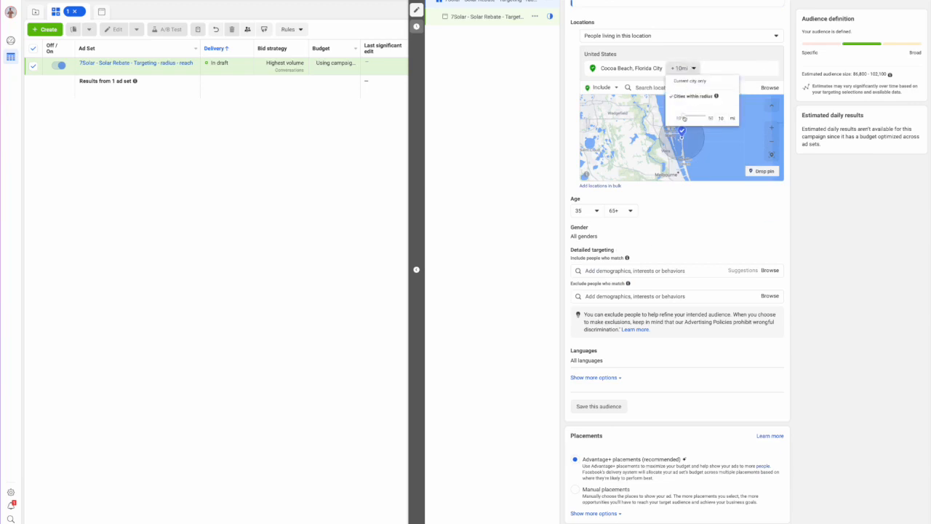
{"action": "left_click_drag", "start_coordinate": [684, 118], "coordinate": [697, 117]}
{"action": "left_click", "coordinate": [704, 174]}
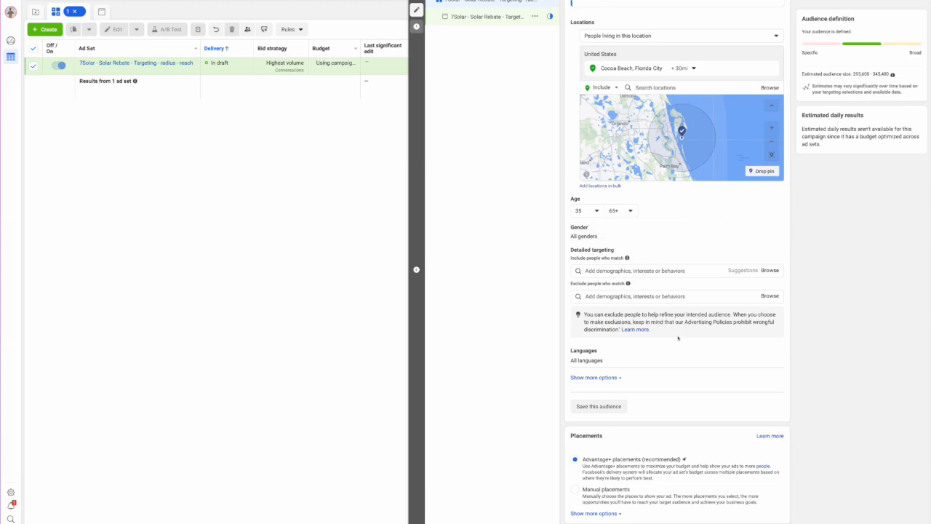
Step: Review the ad set settings, open the ad beneath it, and check the ad's Instagram account options
{"action": "scroll", "coordinate": [678, 337], "scroll_direction": "up", "scroll_amount": 4}
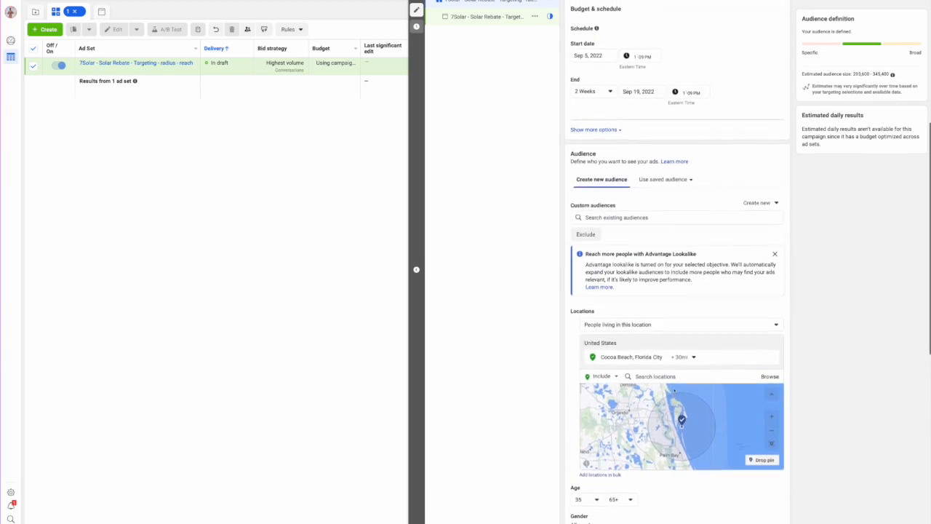
{"action": "scroll", "coordinate": [684, 363], "scroll_direction": "up", "scroll_amount": 4}
{"action": "scroll", "coordinate": [699, 328], "scroll_direction": "down", "scroll_amount": 9}
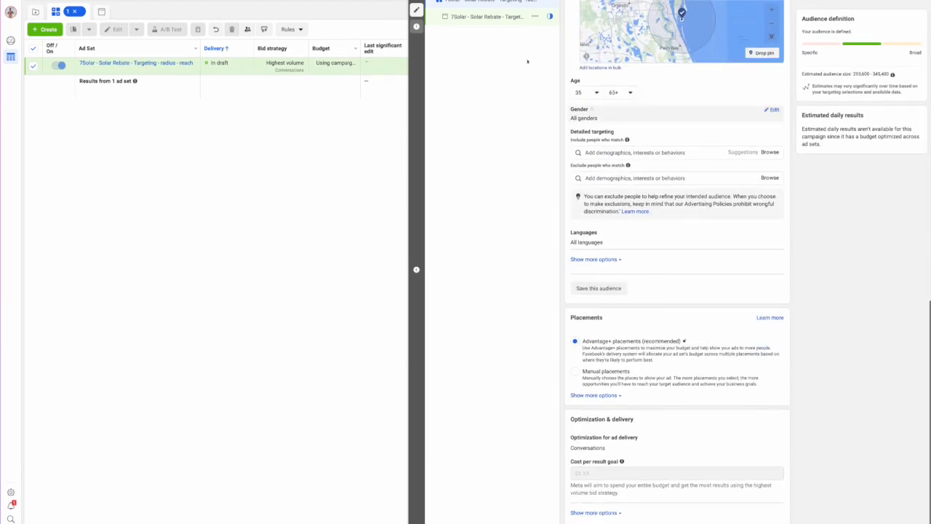
{"action": "left_click", "coordinate": [482, 18]}
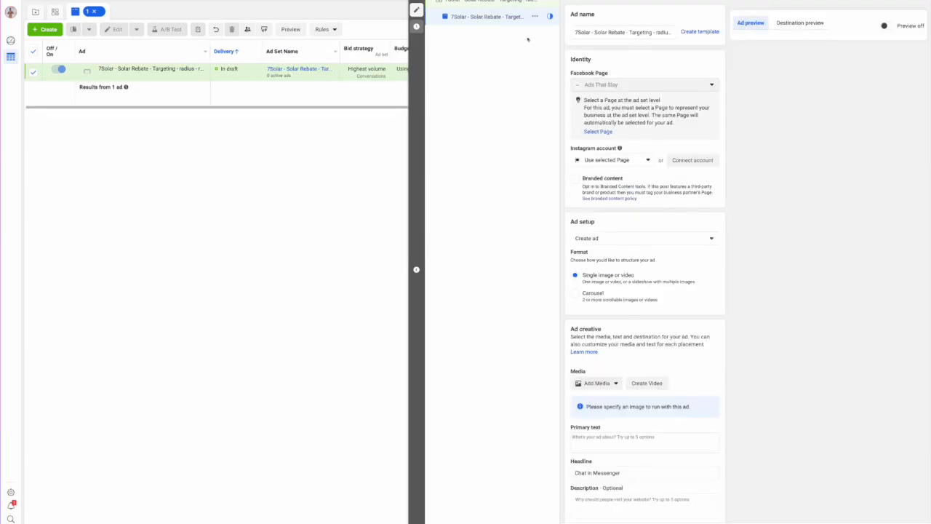
{"action": "left_click", "coordinate": [608, 163]}
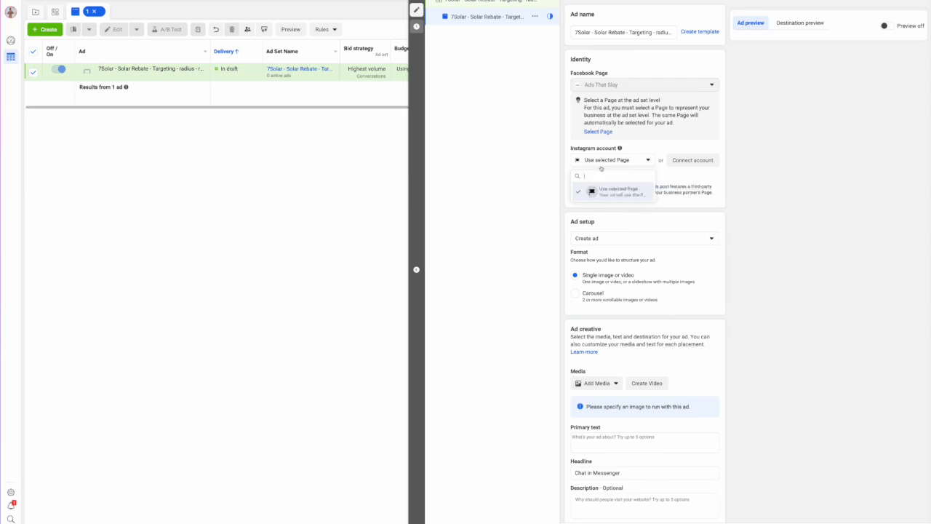
{"action": "left_click", "coordinate": [655, 183]}
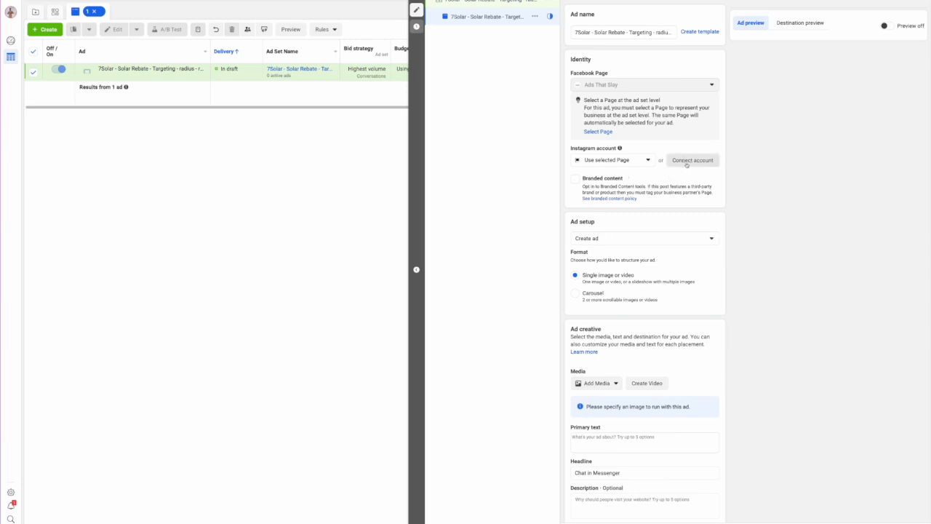
Step: Start adding an image to the ad creative by uploading a file from the computer
{"action": "scroll", "coordinate": [623, 224], "scroll_direction": "down", "scroll_amount": 3}
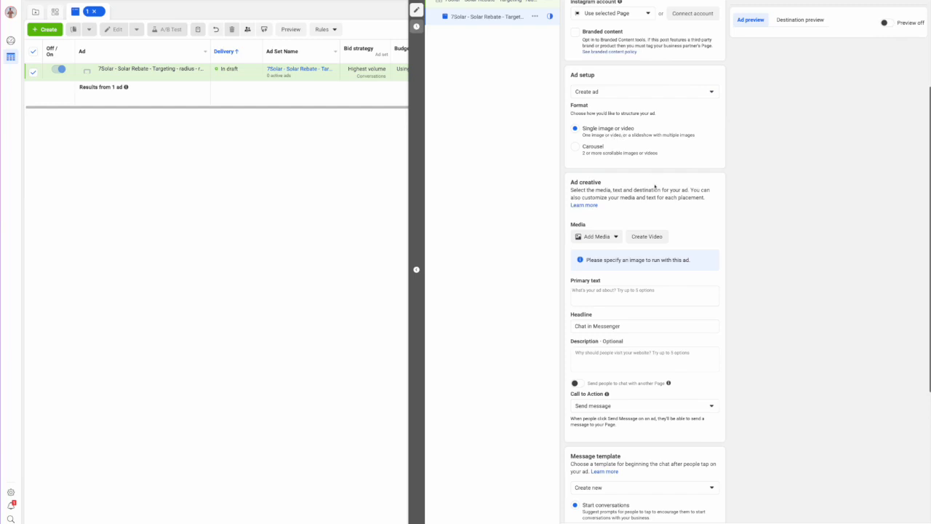
{"action": "left_click", "coordinate": [596, 237]}
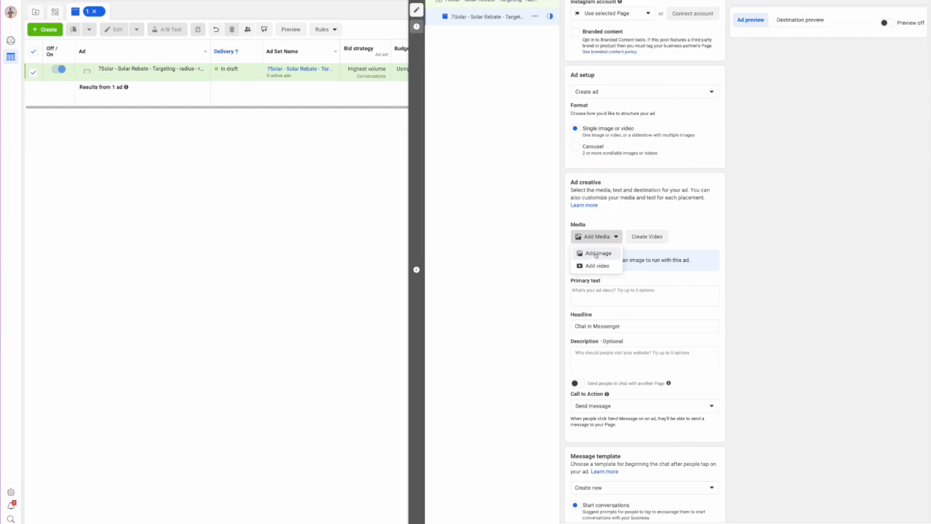
{"action": "left_click", "coordinate": [597, 256]}
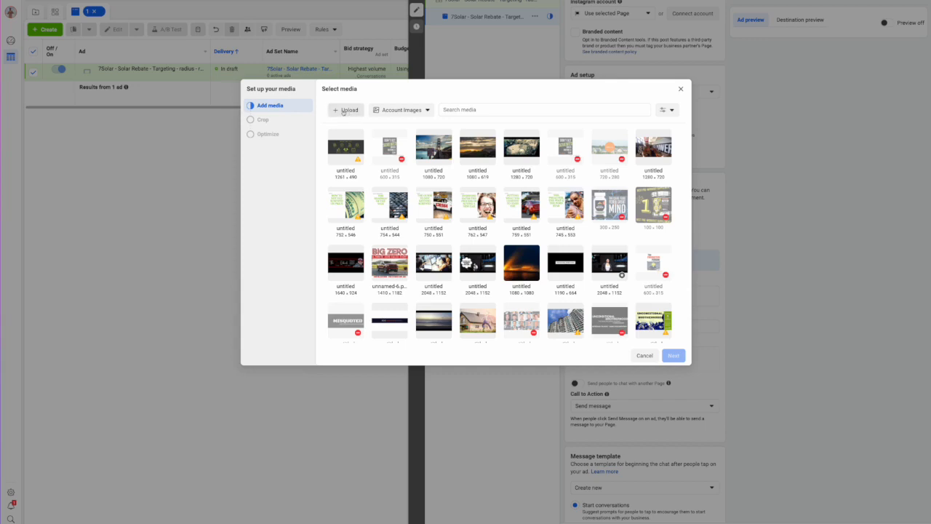
{"action": "left_click", "coordinate": [345, 109]}
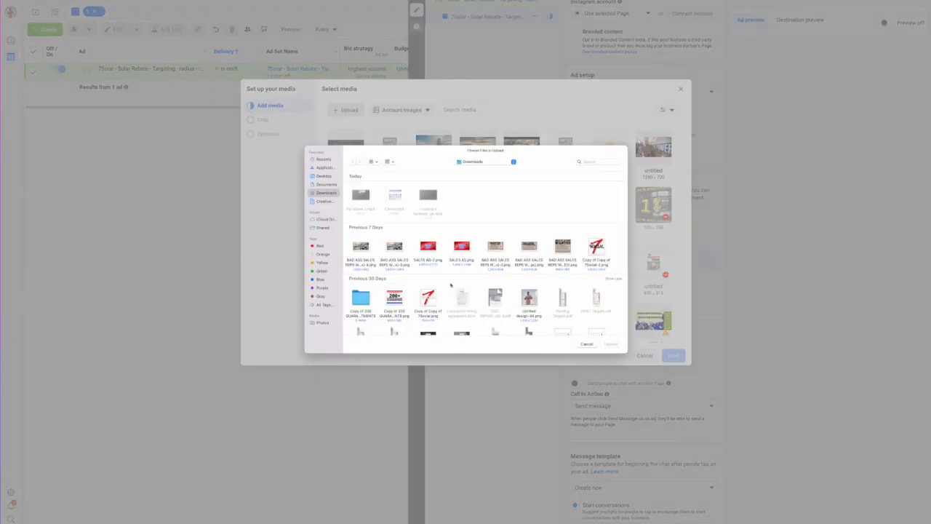
Step: Browse to the solar ad creatives folder, inside the Solar folder of ad white label on the Desktop
{"action": "scroll", "coordinate": [426, 286], "scroll_direction": "down", "scroll_amount": 5}
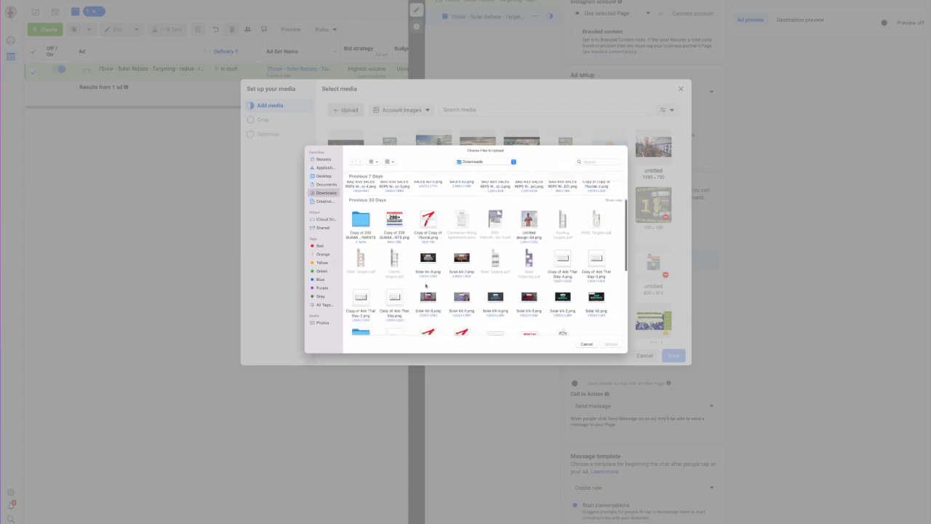
{"action": "scroll", "coordinate": [347, 217], "scroll_direction": "down", "scroll_amount": 5}
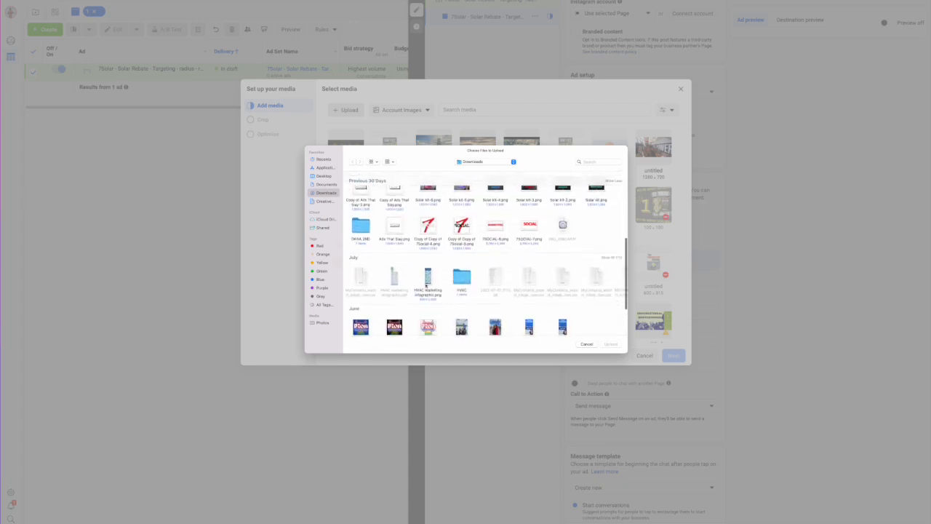
{"action": "scroll", "coordinate": [347, 217], "scroll_direction": "up", "scroll_amount": 10}
{"action": "left_click", "coordinate": [323, 176]}
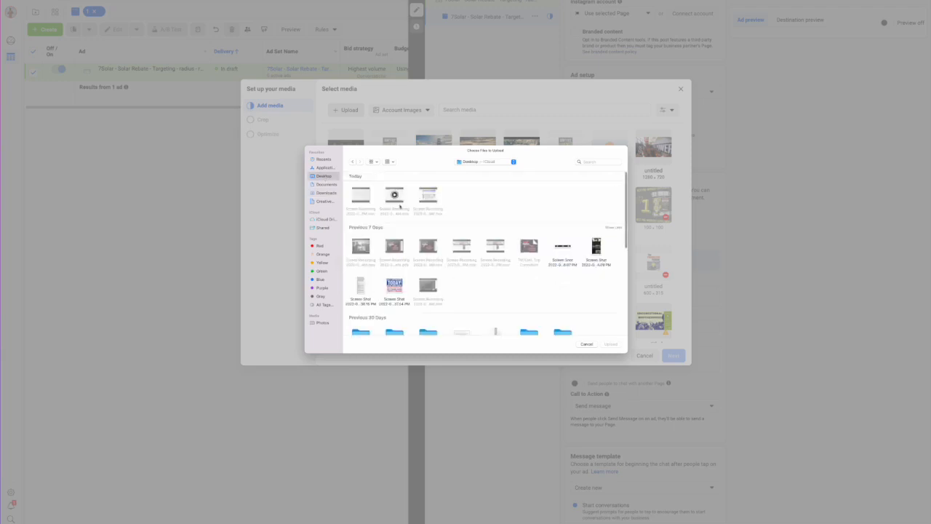
{"action": "scroll", "coordinate": [435, 294], "scroll_direction": "down", "scroll_amount": 2}
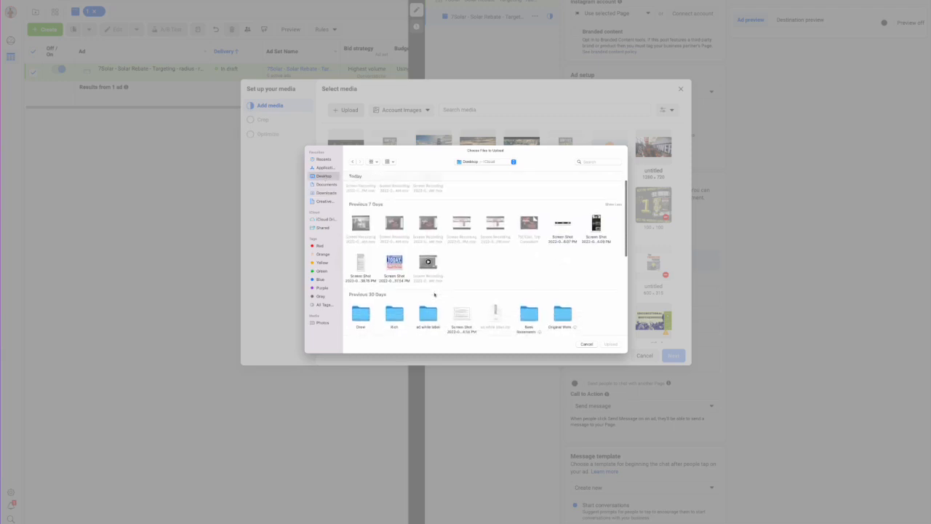
{"action": "double_click", "coordinate": [429, 325]}
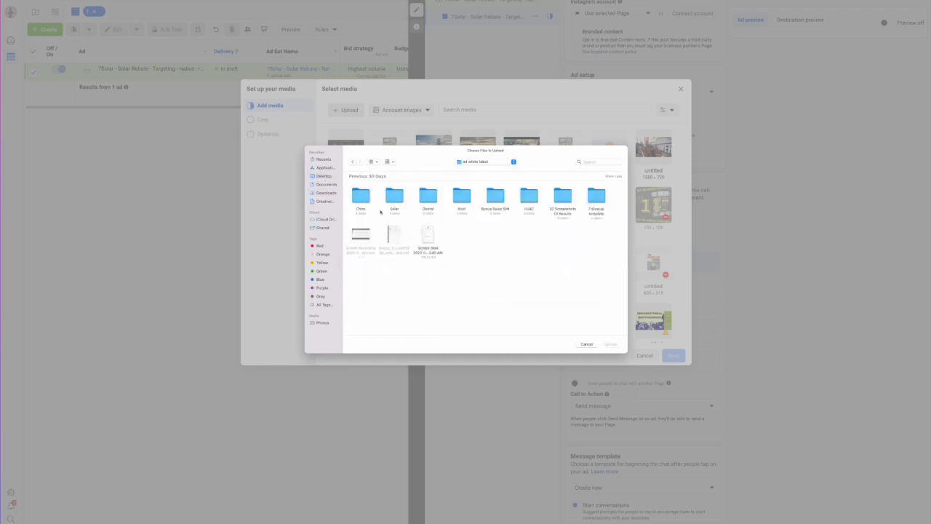
{"action": "double_click", "coordinate": [394, 195]}
{"action": "double_click", "coordinate": [361, 197]}
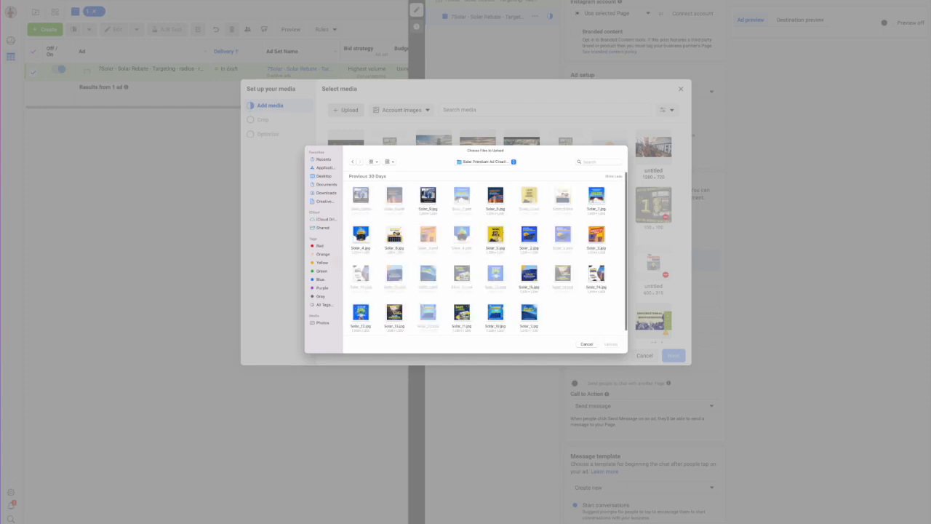
Step: Upload Solar_5.jpg as the ad image and continue to the placement crops
{"action": "left_click", "coordinate": [495, 234]}
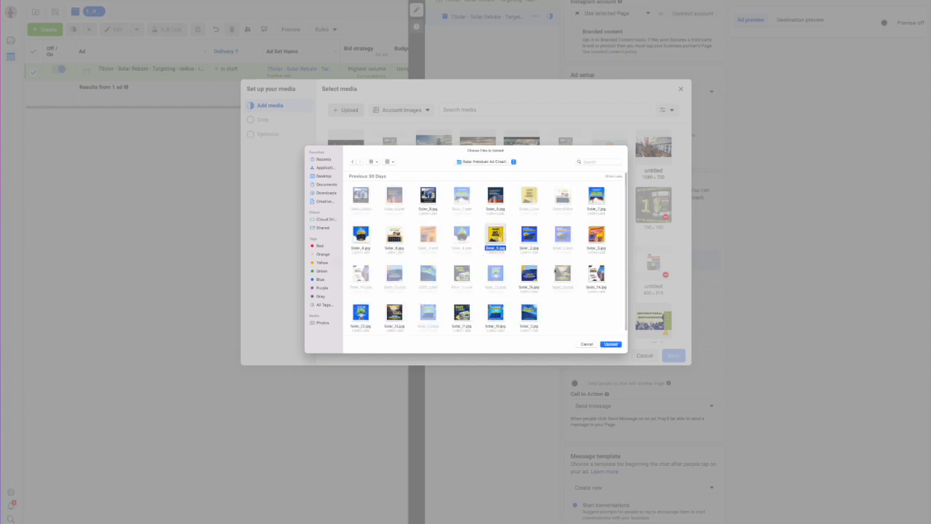
{"action": "left_click", "coordinate": [611, 344]}
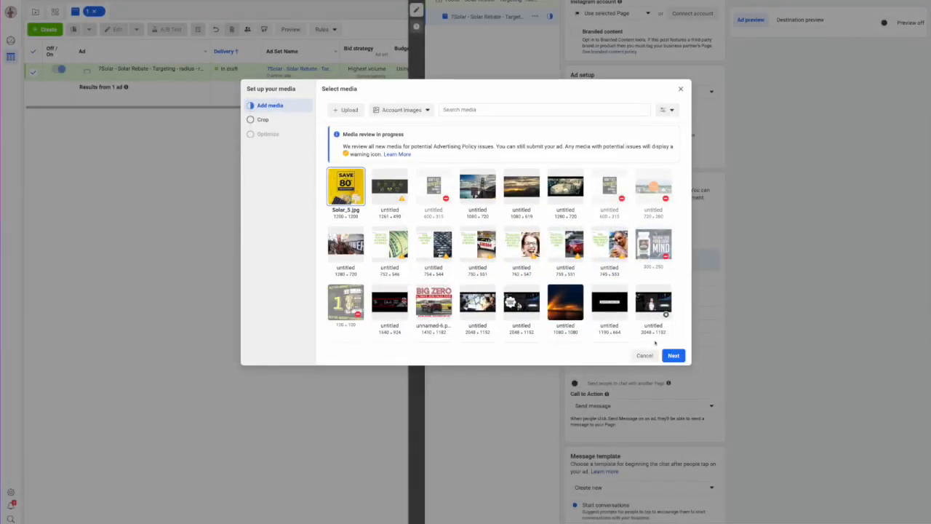
{"action": "left_click", "coordinate": [673, 355]}
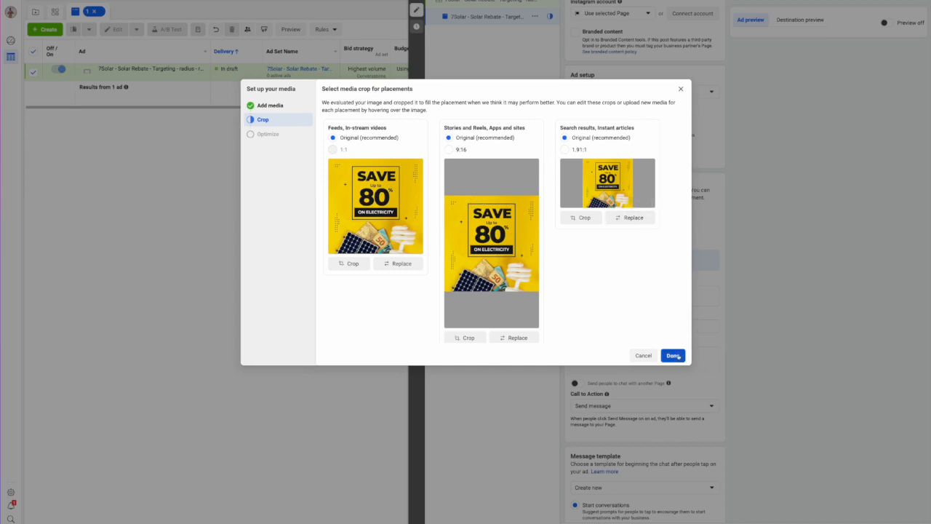
Step: Crop the image to 9:16 for Stories and Reels, keep the original for Search results, and finish the media setup
{"action": "left_click", "coordinate": [448, 149]}
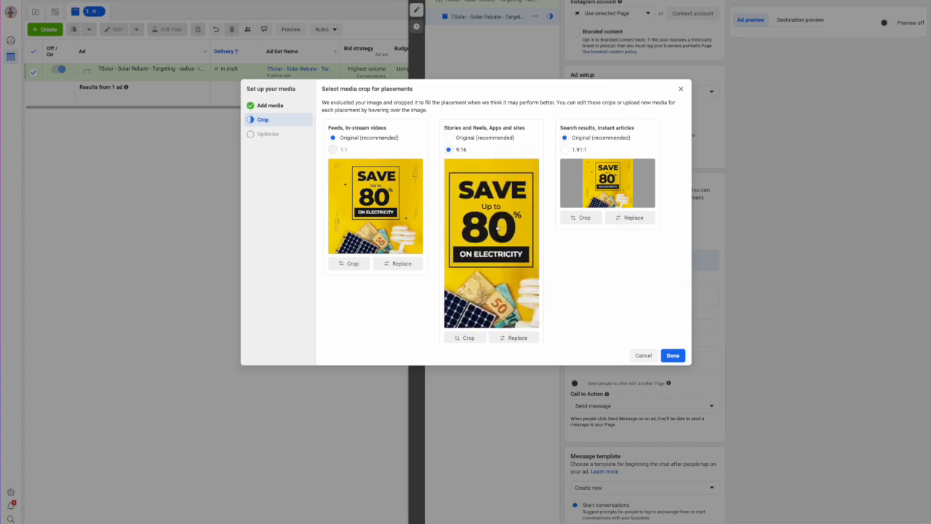
{"action": "left_click", "coordinate": [564, 149]}
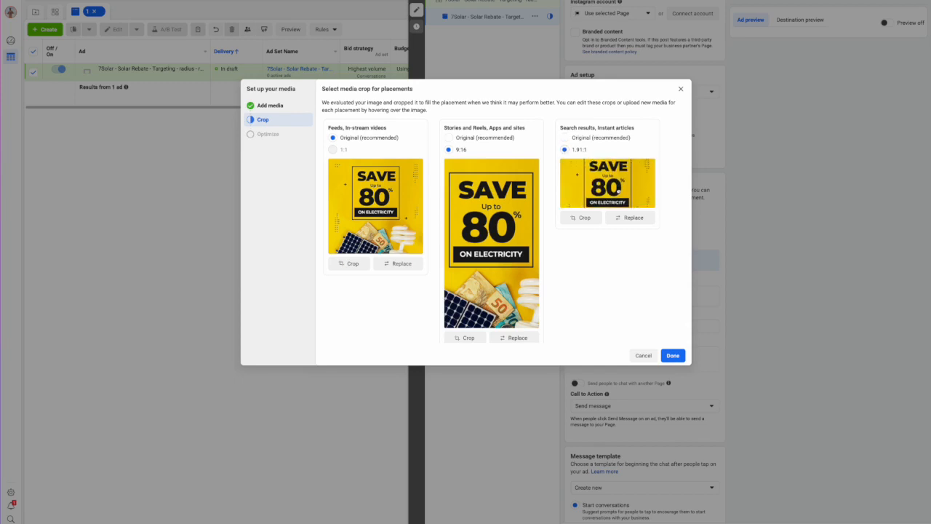
{"action": "left_click", "coordinate": [565, 137]}
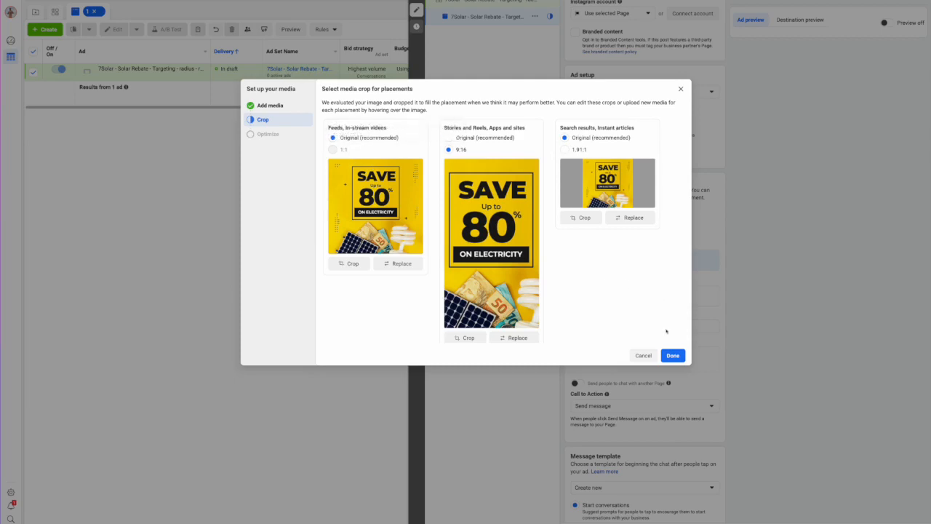
{"action": "left_click", "coordinate": [673, 355]}
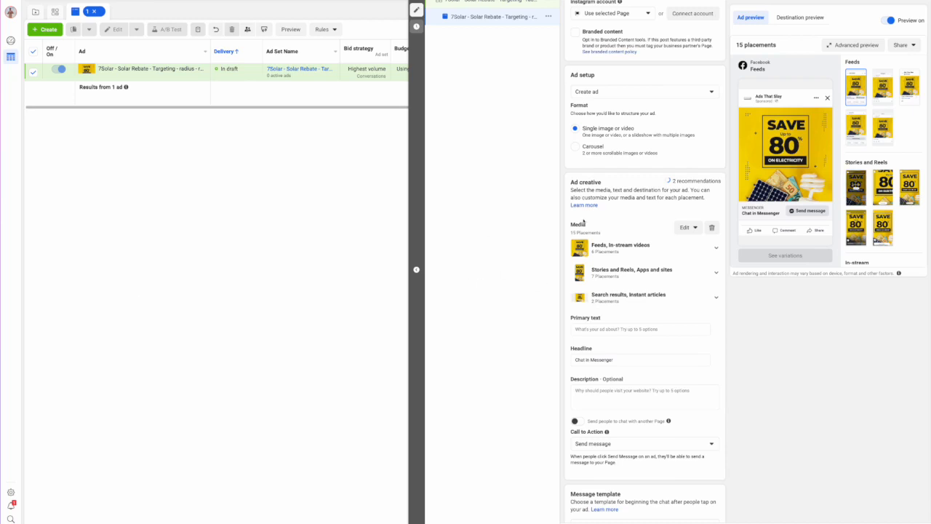
Step: Fill in the primary text with the "Solar Rebate Program*" copy about MASSIVE DISCOUNTS on premium solar systems in 2022, changing Virginia residents to Florida residents
{"action": "left_click", "coordinate": [595, 328]}
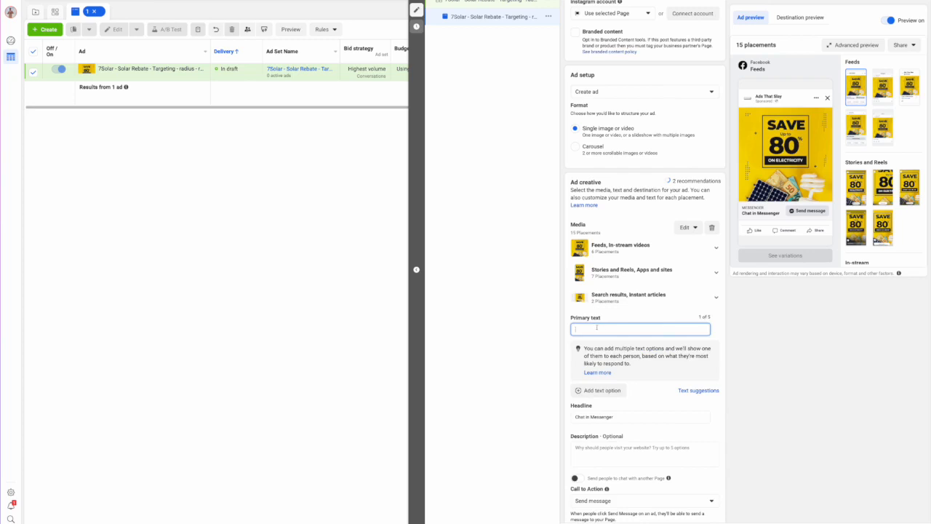
{"action": "type", "text": "Solar Rebate Program* Virginia residents may qualify for MASSIVE DISCOUNTS on premium solar systems in 2022. We are looking for 27 homeowners in the area to get qualified to take advantage of this program. Find out if your house qualifies for the program and lower your energy costs now.  👉 Up to 80% off your monthly electric bill 👉 $30-$70K savings over the next 10 years 👉 $0 out of pocket for installation 👉 Federal Incentives 26% off the entire cost of solar systems (EXPIRING SOON!)  Curious to see if you qualify for tens of thousands in electricity savings?  Click Learn More and to book your free no obligation solar consultation today and see if your house qualifies."}
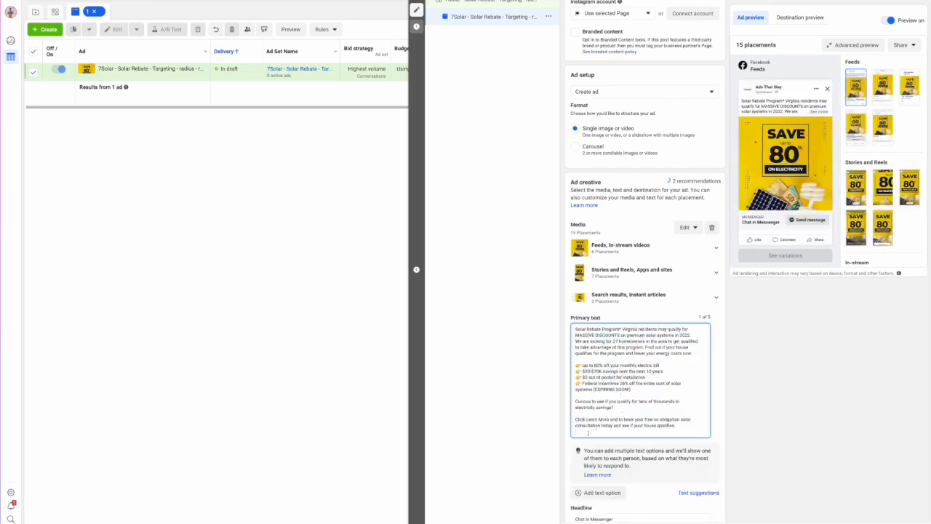
{"action": "key", "text": "BackSpace"}
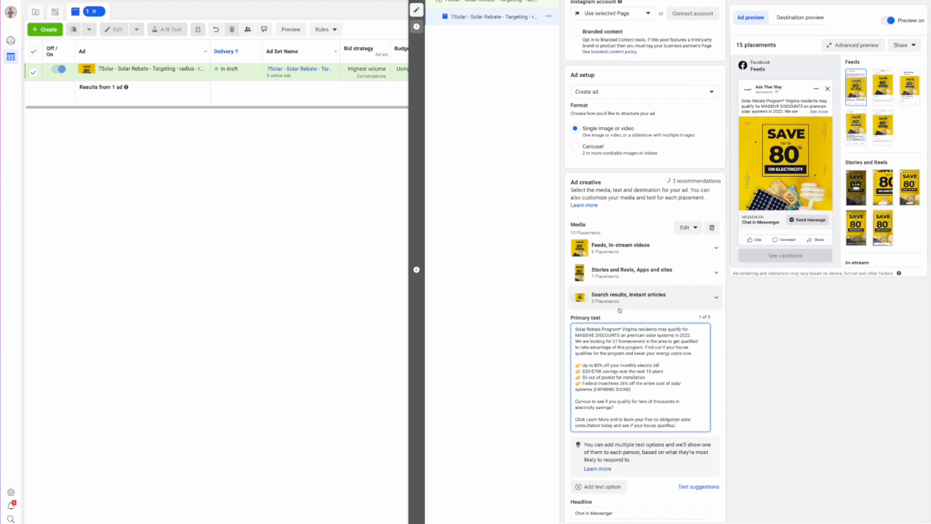
{"action": "double_click", "coordinate": [627, 329]}
{"action": "type", "text": "Florida"}
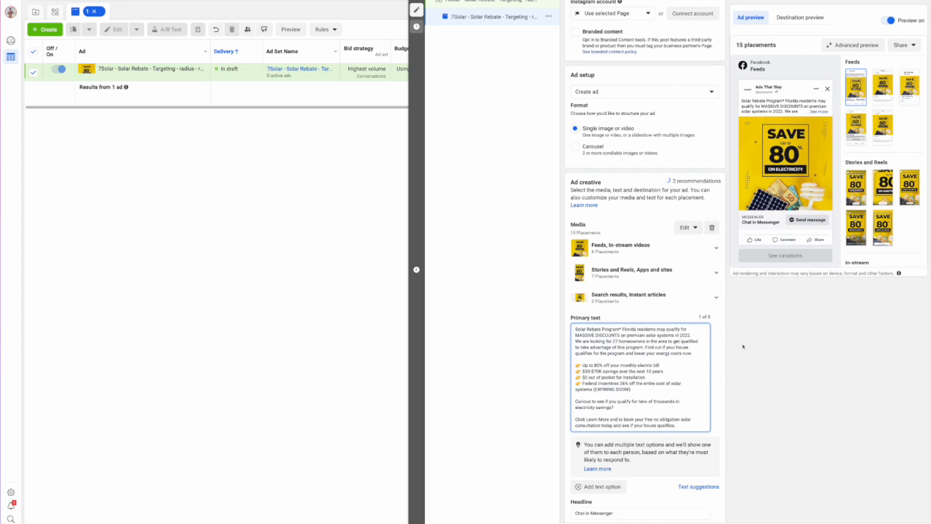
Step: Replace the default headline with "Book your VIP Appointment now!"
{"action": "scroll", "coordinate": [619, 421], "scroll_direction": "down", "scroll_amount": 1}
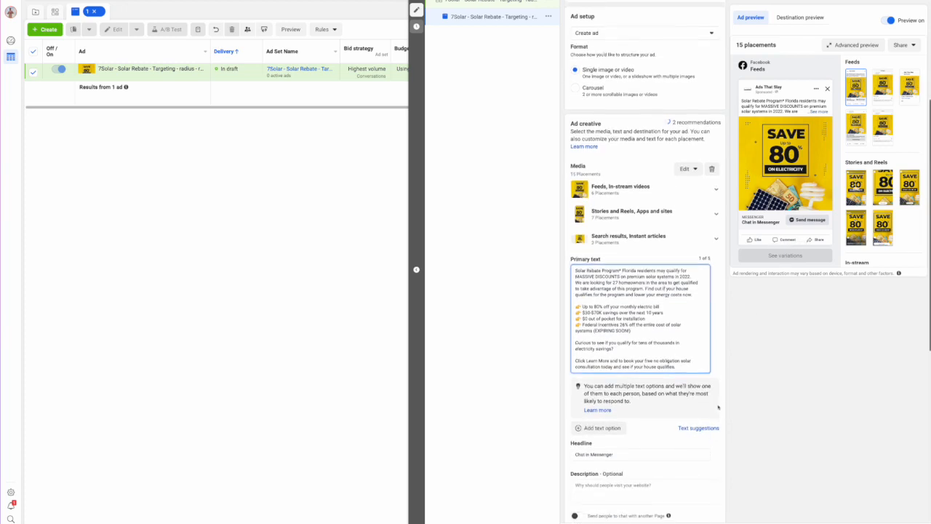
{"action": "left_click", "coordinate": [590, 446]}
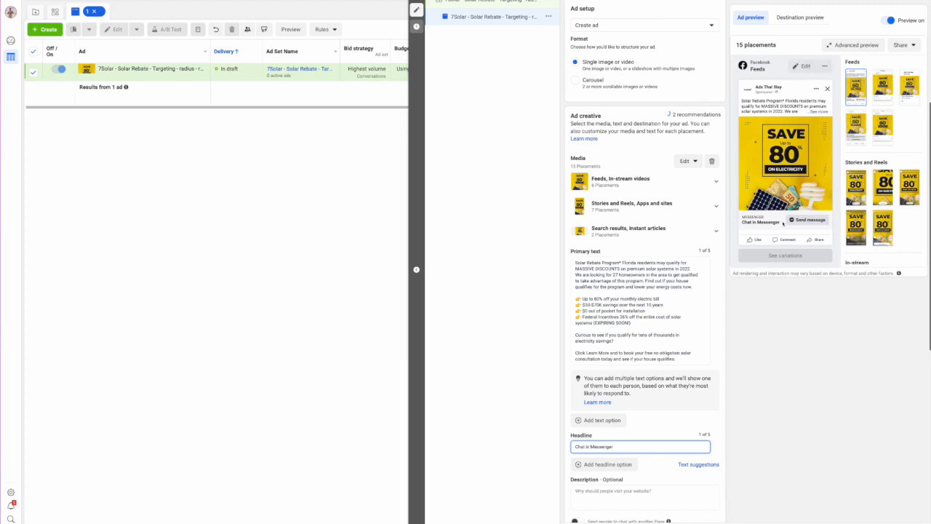
{"action": "triple_click", "coordinate": [598, 447]}
{"action": "type", "text": "Bouk your VIP "}
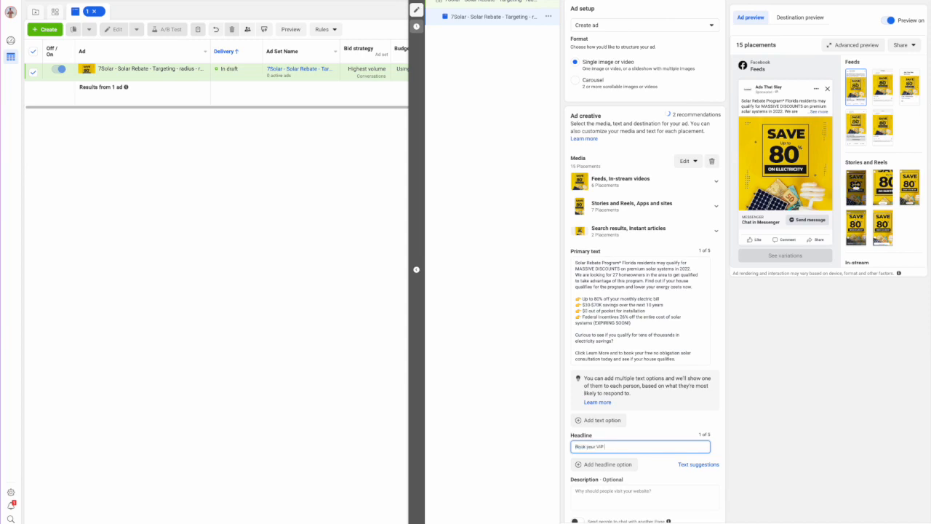
{"action": "type", "text": "Appointment now!"}
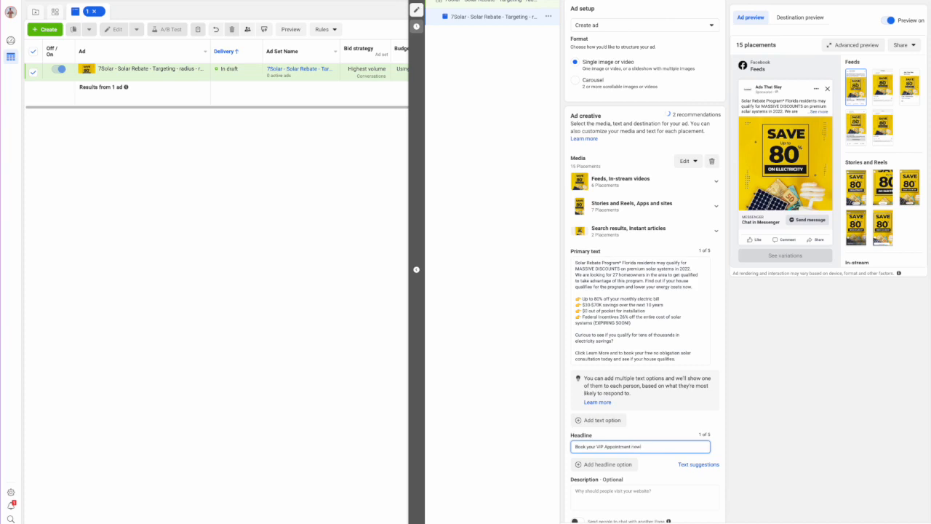
Step: Add a second headline option and re-enter the exclamation mark at the end of the first headline
{"action": "left_click", "coordinate": [605, 464]}
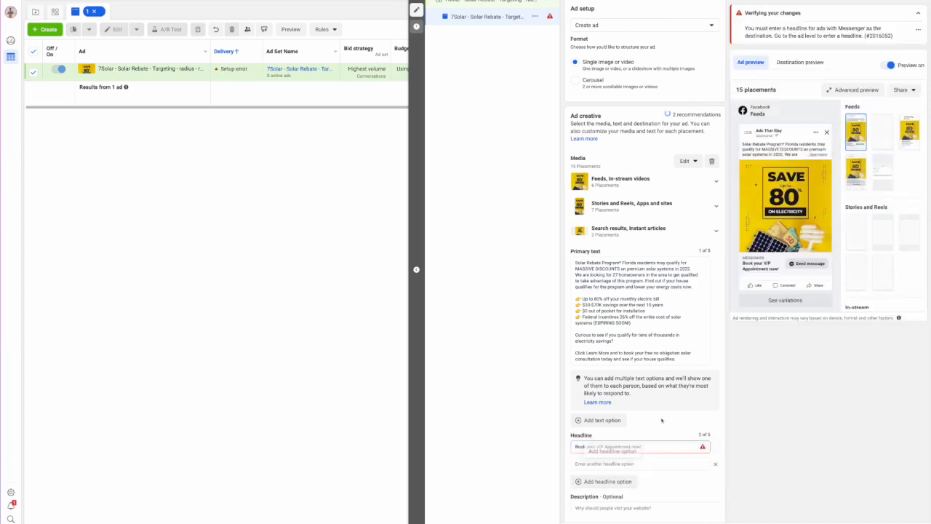
{"action": "left_click", "coordinate": [621, 436]}
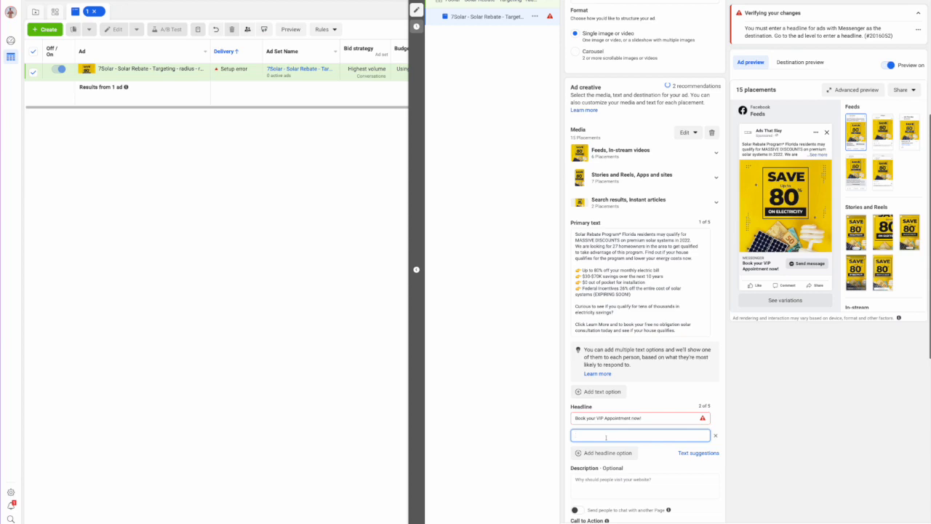
{"action": "left_click", "coordinate": [704, 420]}
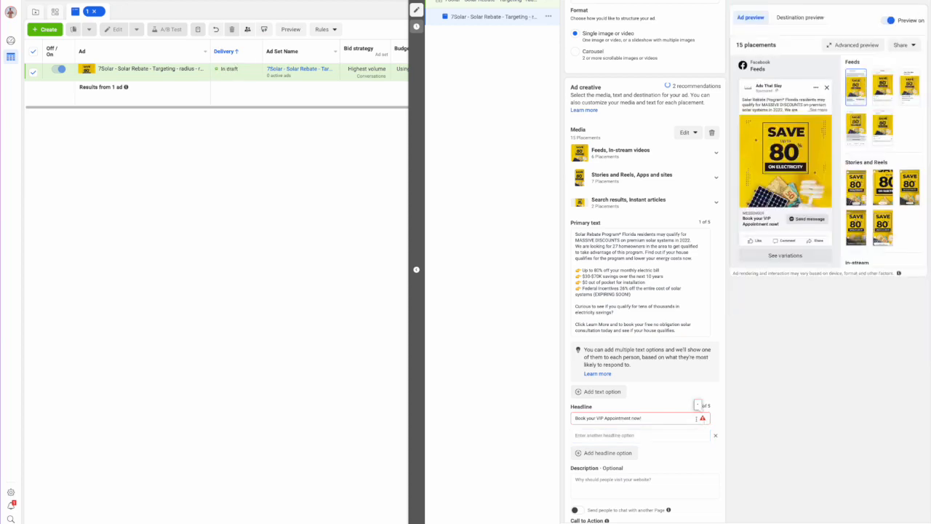
{"action": "left_click", "coordinate": [644, 434]}
{"action": "left_click", "coordinate": [642, 417]}
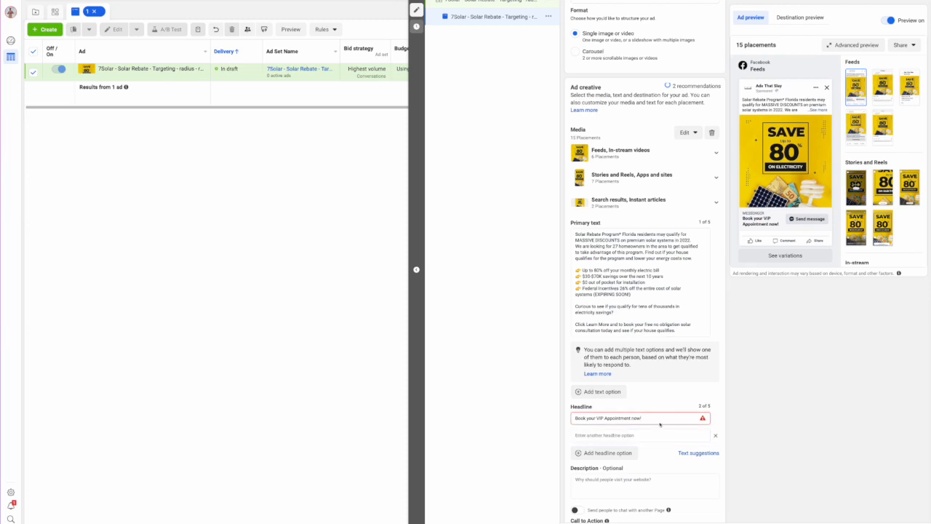
{"action": "left_click", "coordinate": [645, 435]}
{"action": "left_click", "coordinate": [645, 418]}
{"action": "type", "text": "!"}
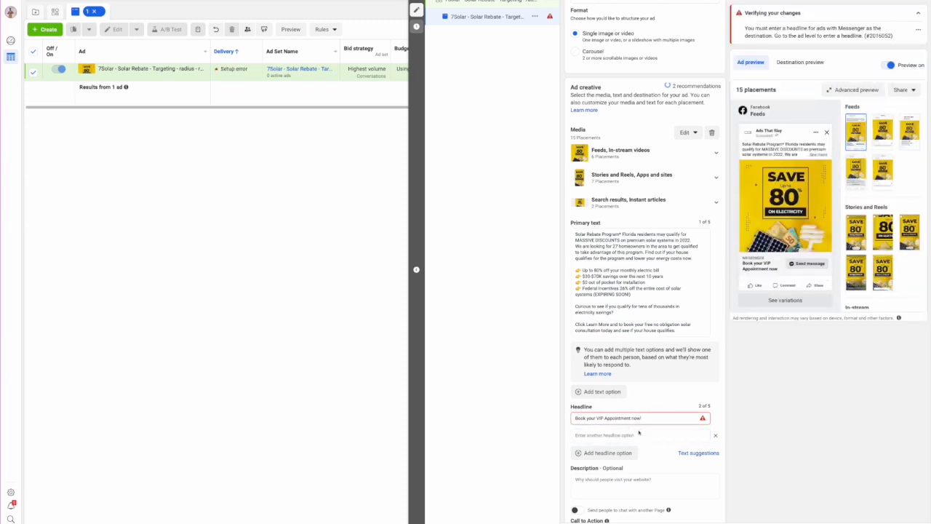
Step: Enter "See if you qualify!" as the second headline option
{"action": "left_click", "coordinate": [634, 434]}
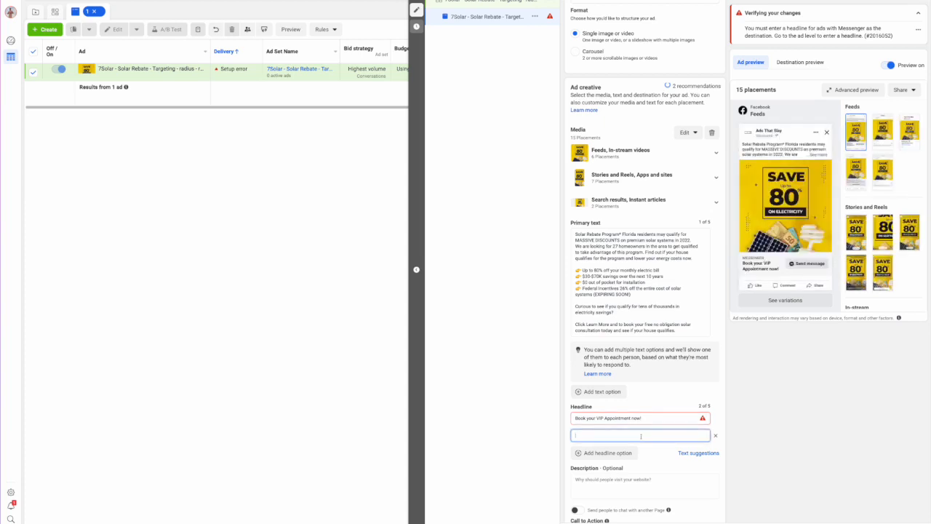
{"action": "type", "text": "See i"}
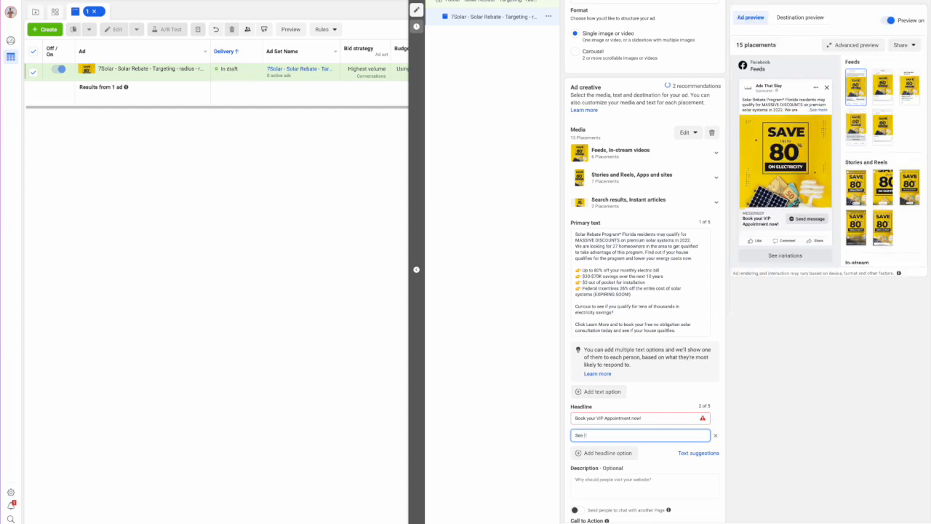
{"action": "type", "text": "f you qualify!"}
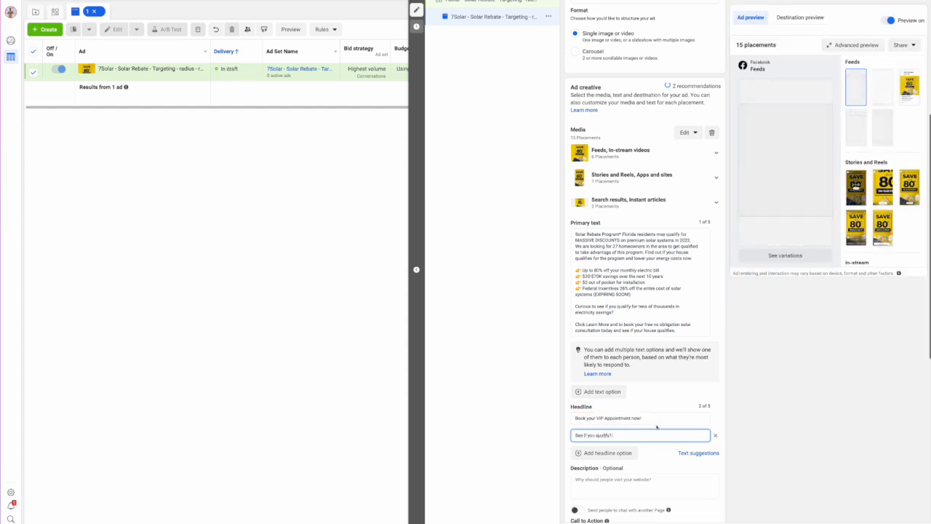
Step: Add a third headline option reading "Lock in your savings today."
{"action": "scroll", "coordinate": [667, 411], "scroll_direction": "down", "scroll_amount": 2}
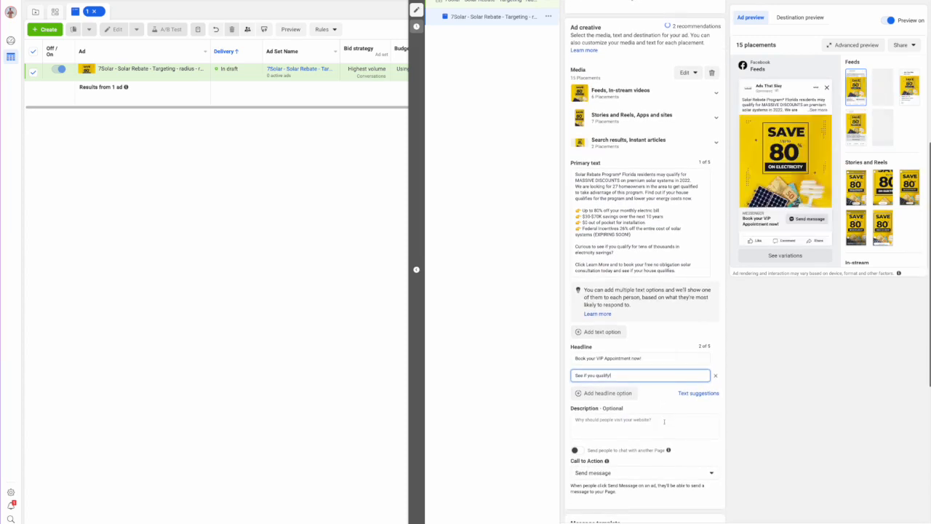
{"action": "left_click", "coordinate": [627, 393]}
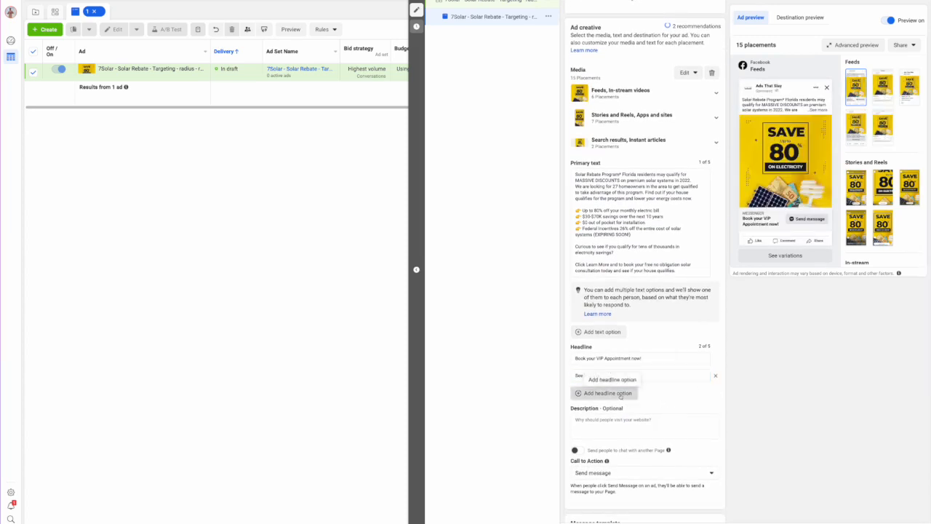
{"action": "left_click", "coordinate": [628, 392]}
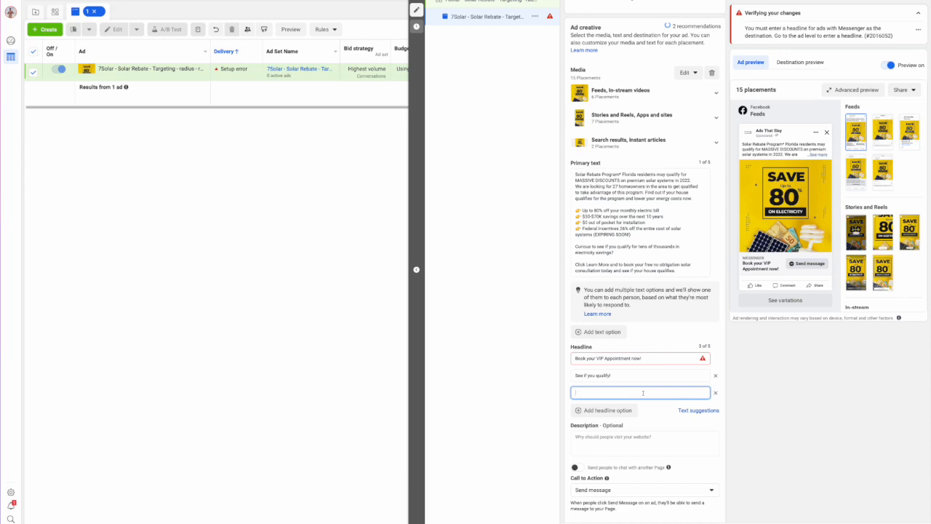
{"action": "type", "text": "n your savings today."}
{"action": "left_click", "coordinate": [660, 327]}
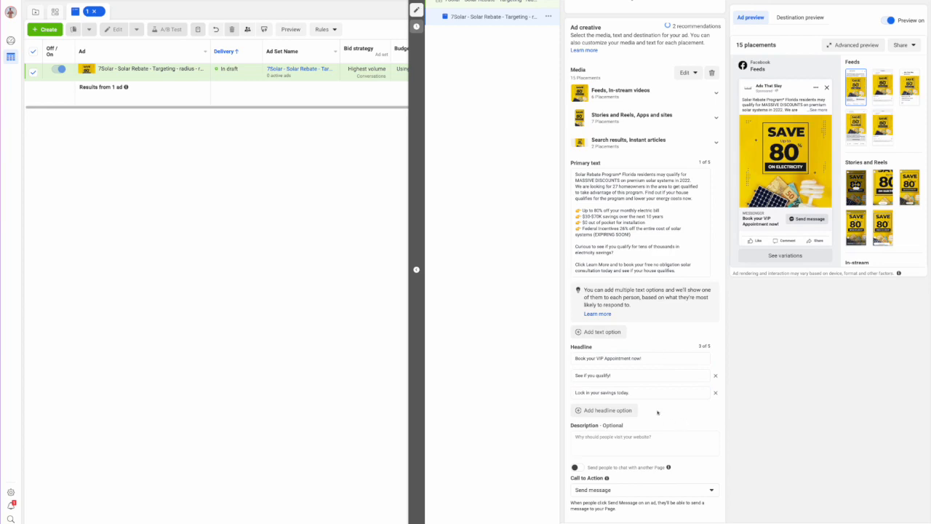
Step: Review the ad's call to action, message template and tracking settings
{"action": "scroll", "coordinate": [687, 413], "scroll_direction": "down", "scroll_amount": 5}
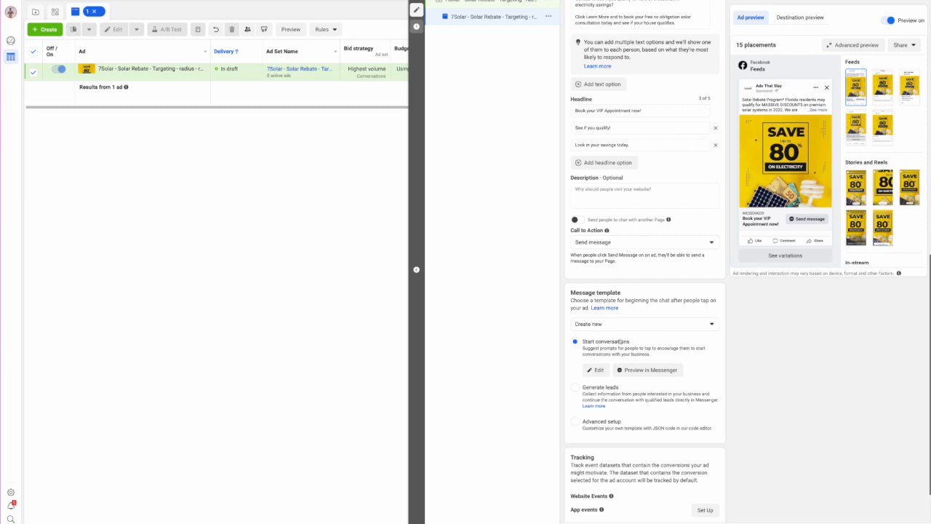
{"action": "scroll", "coordinate": [658, 340], "scroll_direction": "down", "scroll_amount": 1}
{"action": "scroll", "coordinate": [658, 340], "scroll_direction": "down", "scroll_amount": 1}
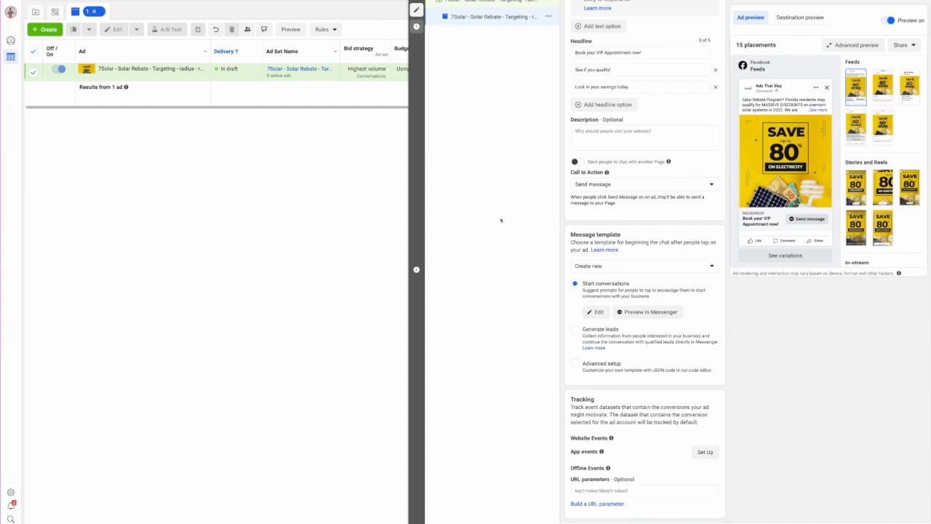
Step: Examine the duplication options available for the solar rebate ad
{"action": "left_click", "coordinate": [548, 16]}
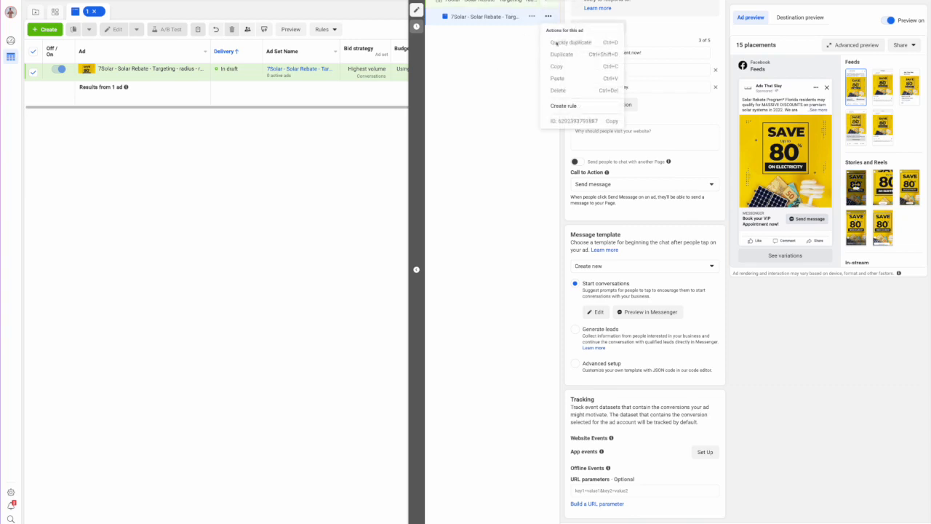
{"action": "left_click", "coordinate": [522, 47]}
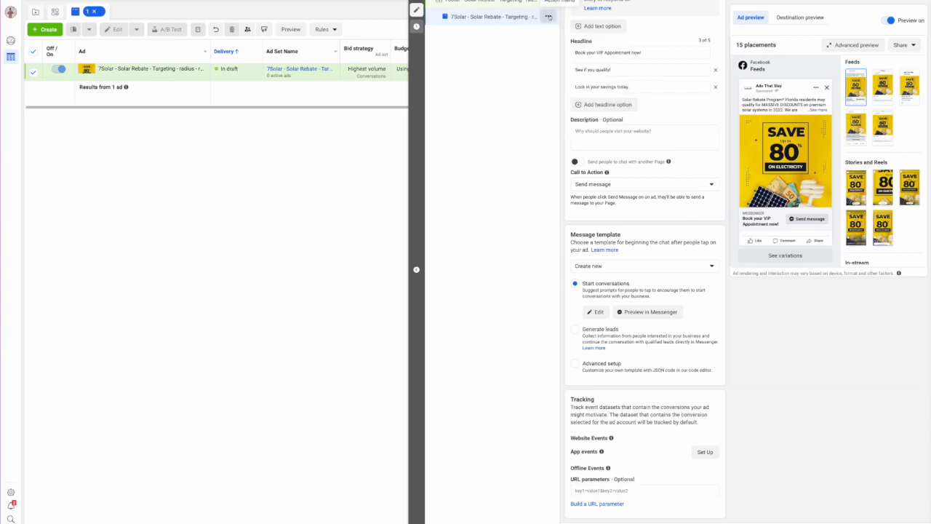
{"action": "left_click", "coordinate": [548, 16]}
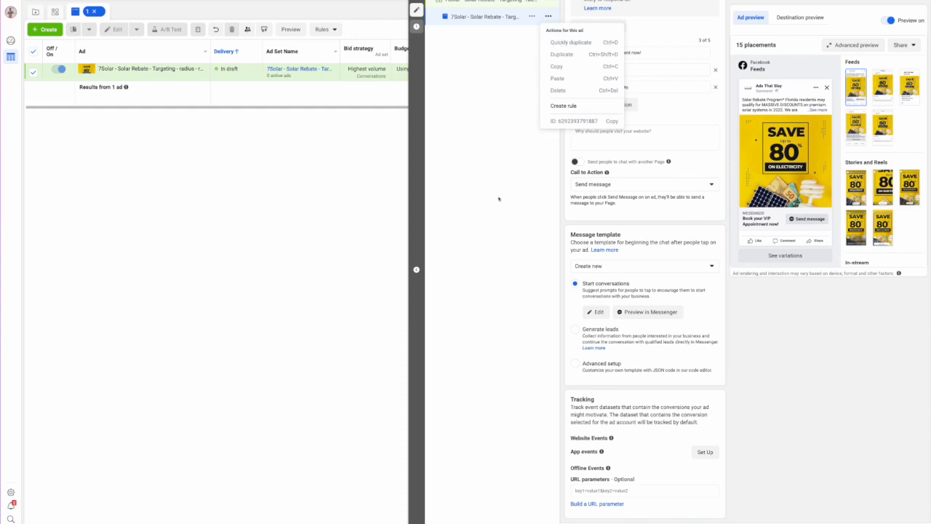
{"action": "left_click", "coordinate": [738, 356]}
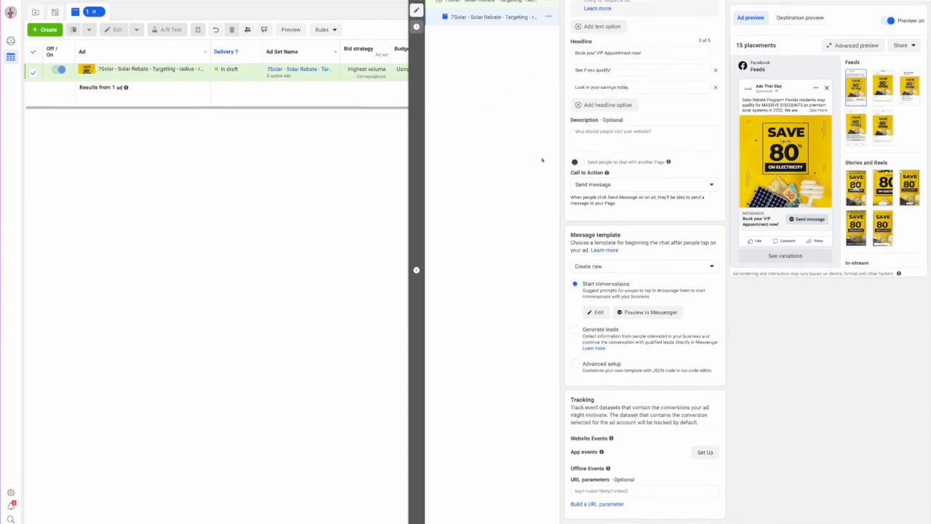
{"action": "left_click", "coordinate": [522, 2]}
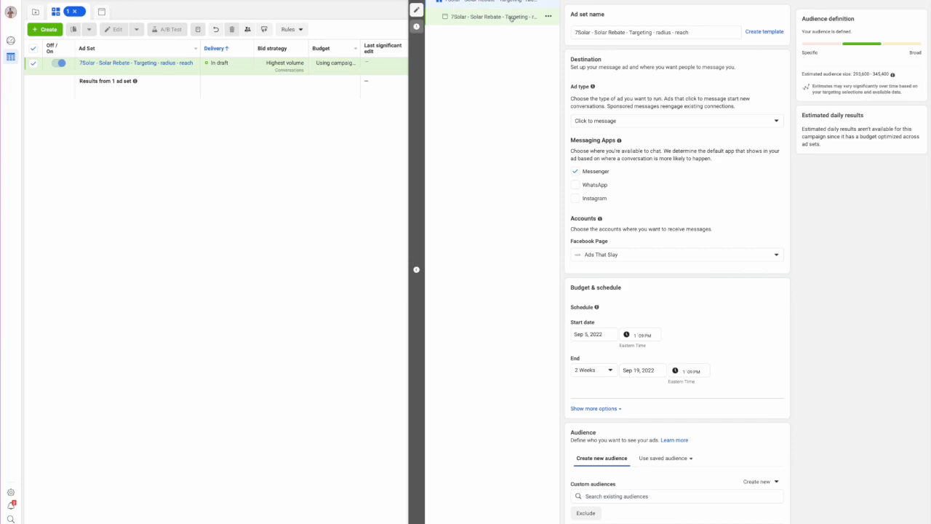
{"action": "left_click", "coordinate": [512, 18]}
{"action": "left_click", "coordinate": [548, 17]}
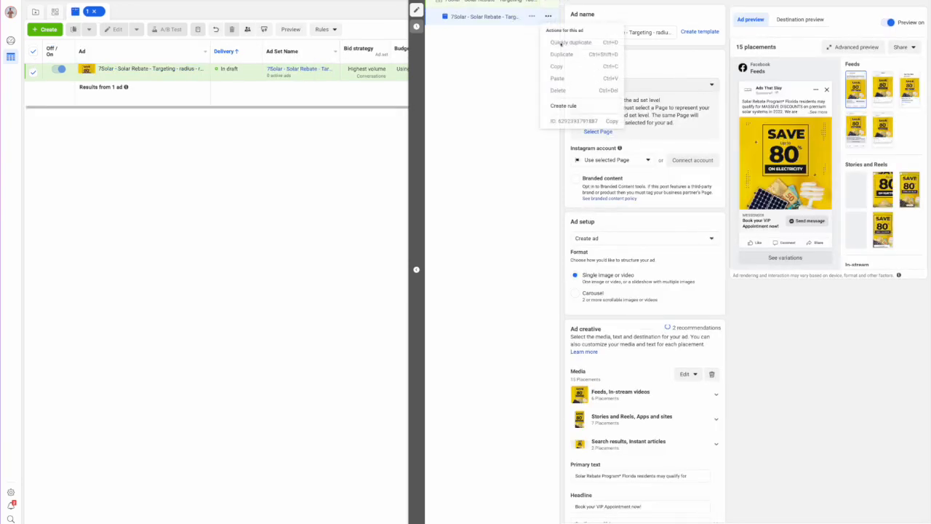
{"action": "left_click", "coordinate": [500, 64]}
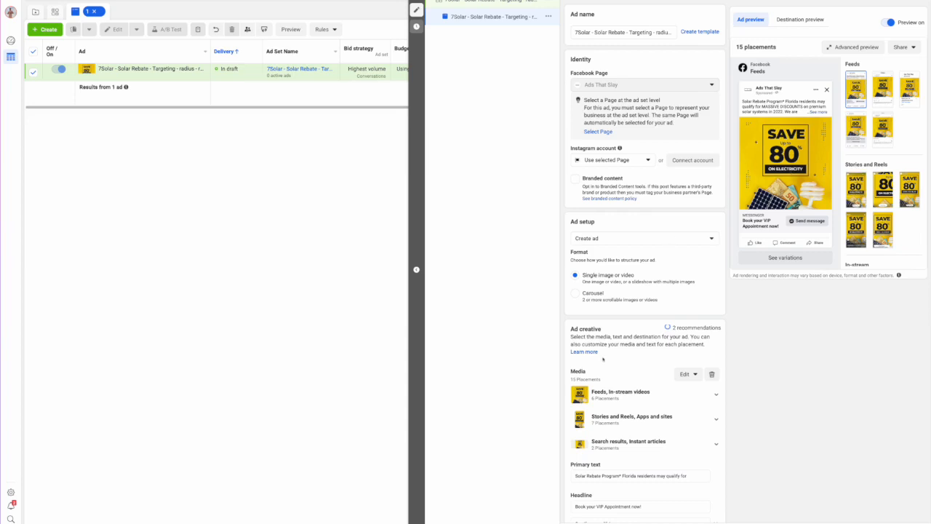
{"action": "left_click", "coordinate": [687, 376]}
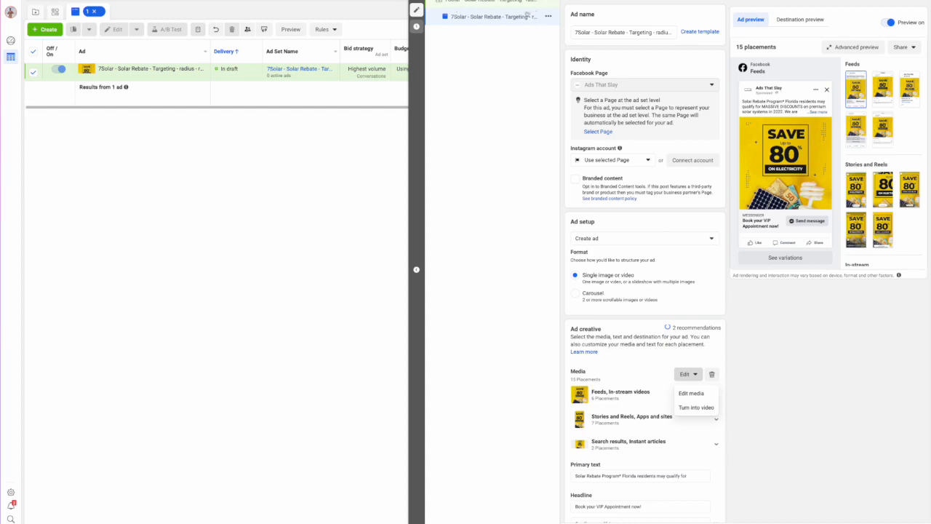
{"action": "left_click_drag", "start_coordinate": [660, 32], "coordinate": [668, 30]}
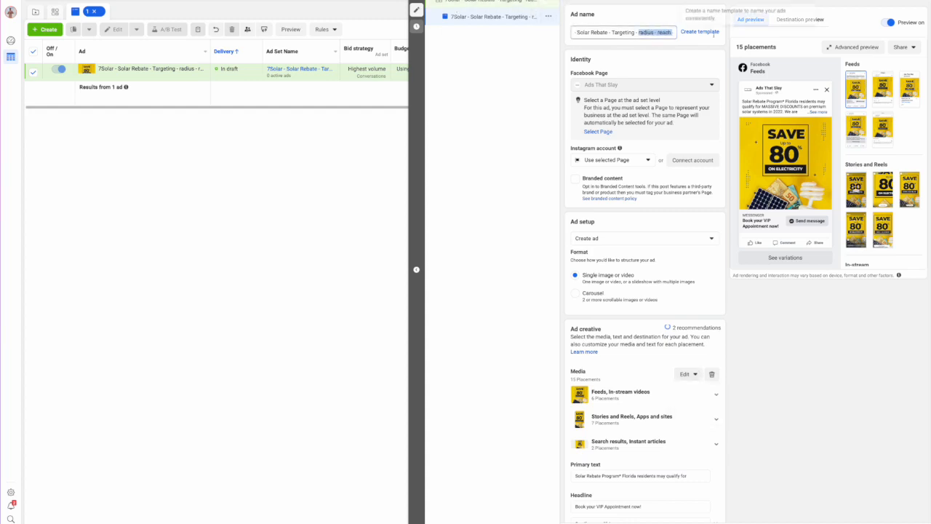
{"action": "left_click", "coordinate": [668, 32]}
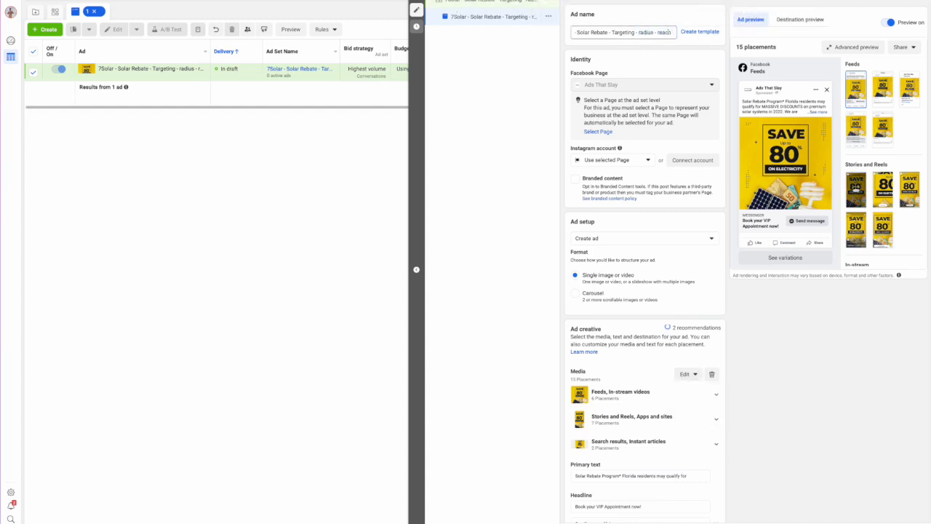
{"action": "left_click_drag", "start_coordinate": [589, 32], "coordinate": [544, 29]}
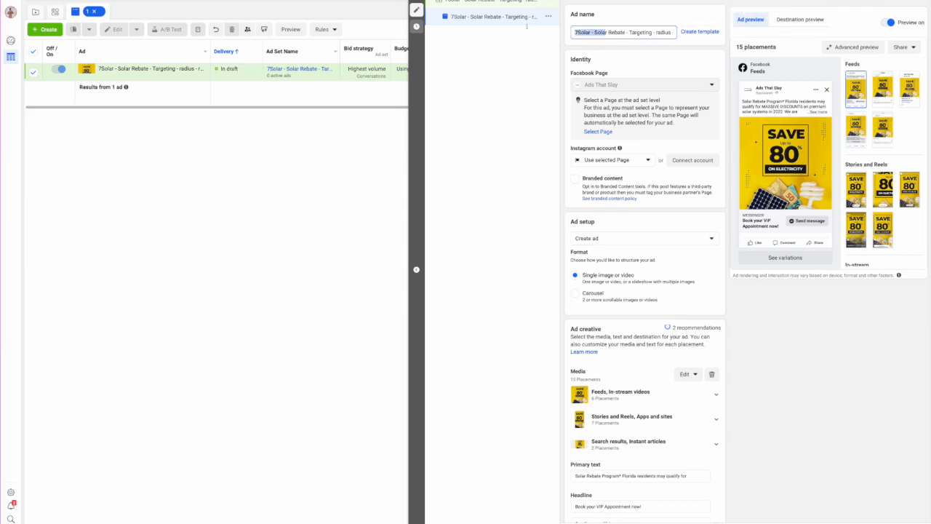
{"action": "left_click", "coordinate": [574, 33]}
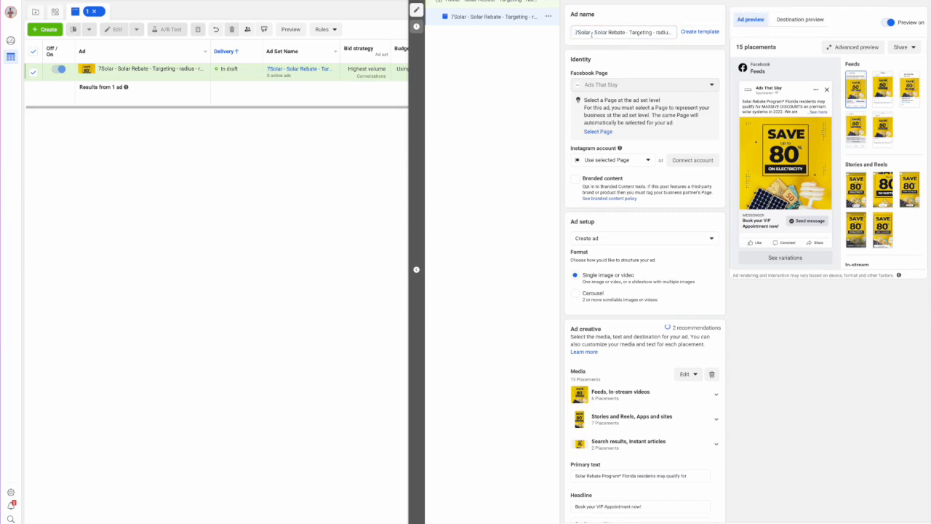
Step: Remove all of the ad's current media and upload Solar_13.jpg as its new image
{"action": "left_click", "coordinate": [691, 374]}
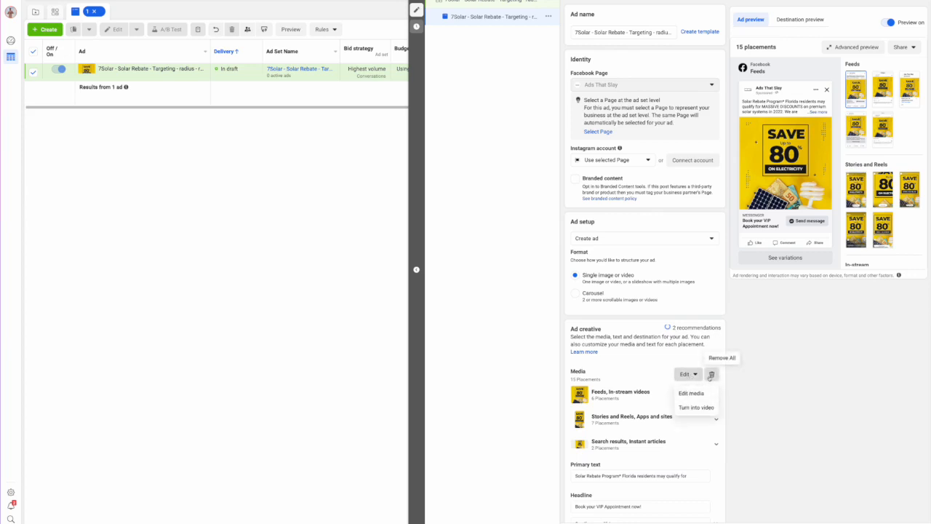
{"action": "left_click", "coordinate": [710, 375]}
{"action": "left_click", "coordinate": [602, 383]}
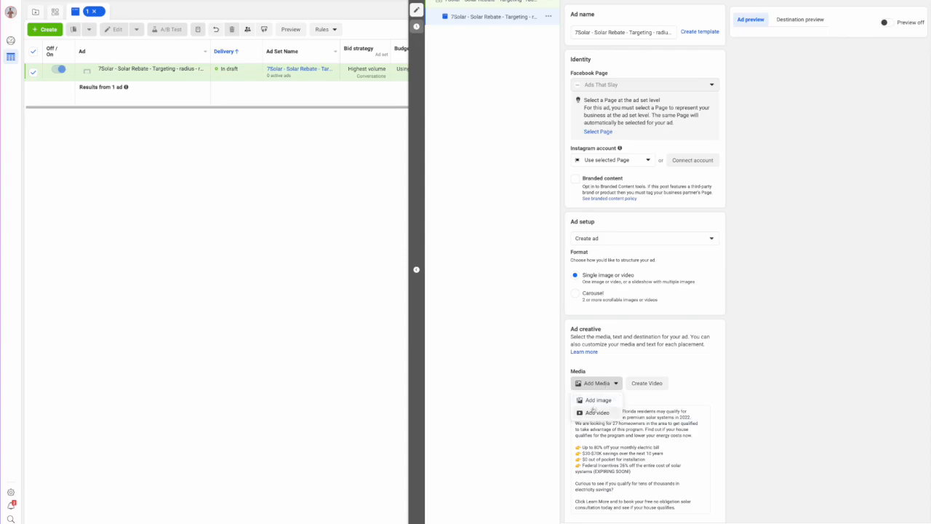
{"action": "left_click", "coordinate": [595, 401]}
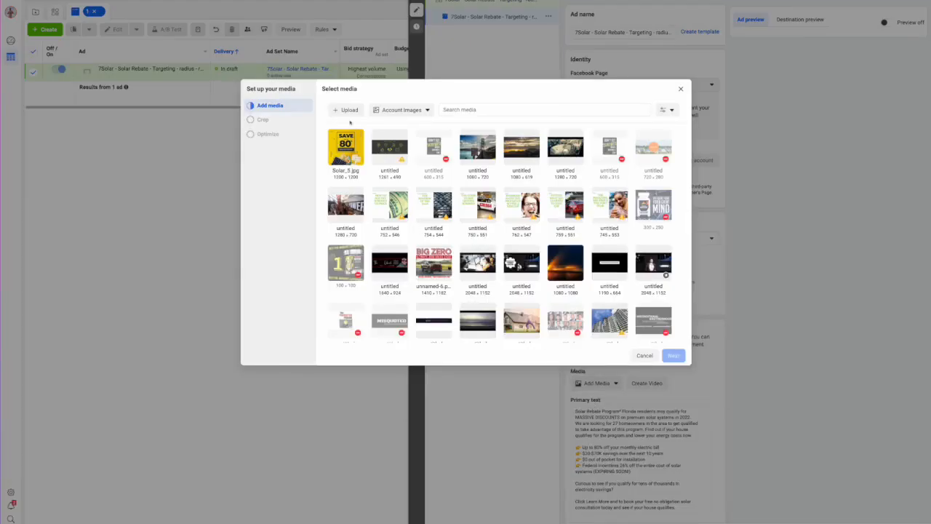
{"action": "left_click", "coordinate": [347, 110]}
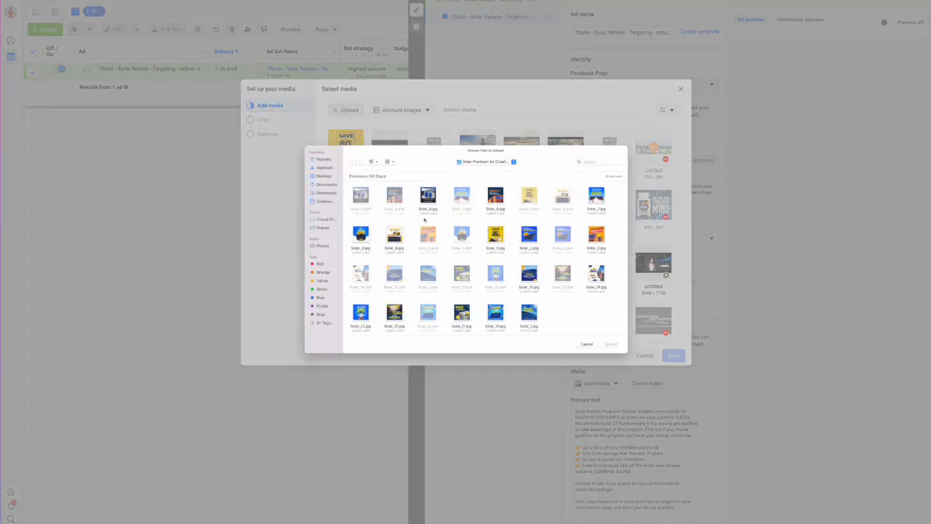
{"action": "scroll", "coordinate": [470, 296], "scroll_direction": "down", "scroll_amount": 1}
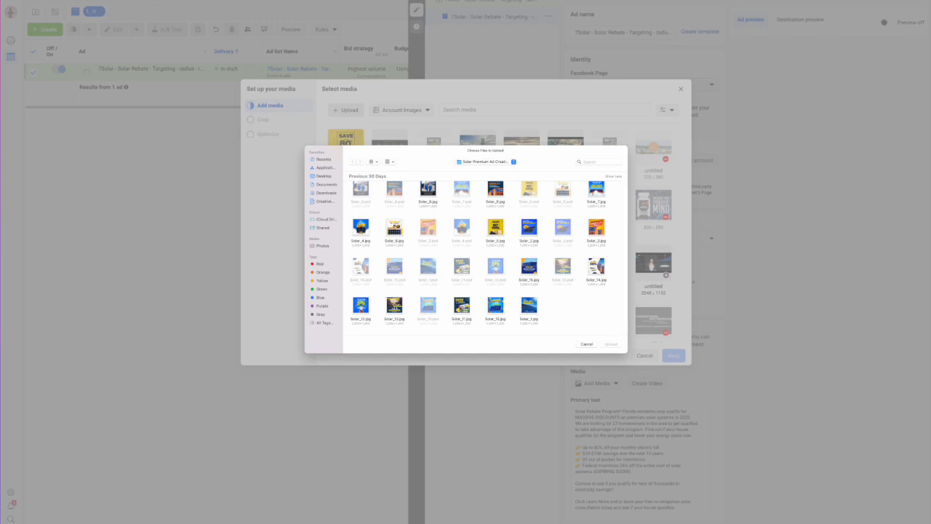
{"action": "left_click", "coordinate": [394, 307]}
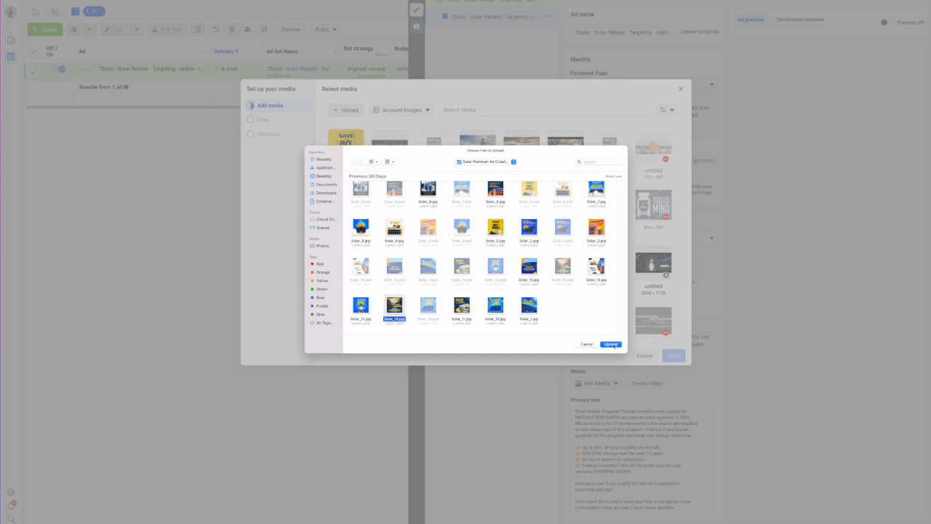
{"action": "left_click", "coordinate": [612, 344]}
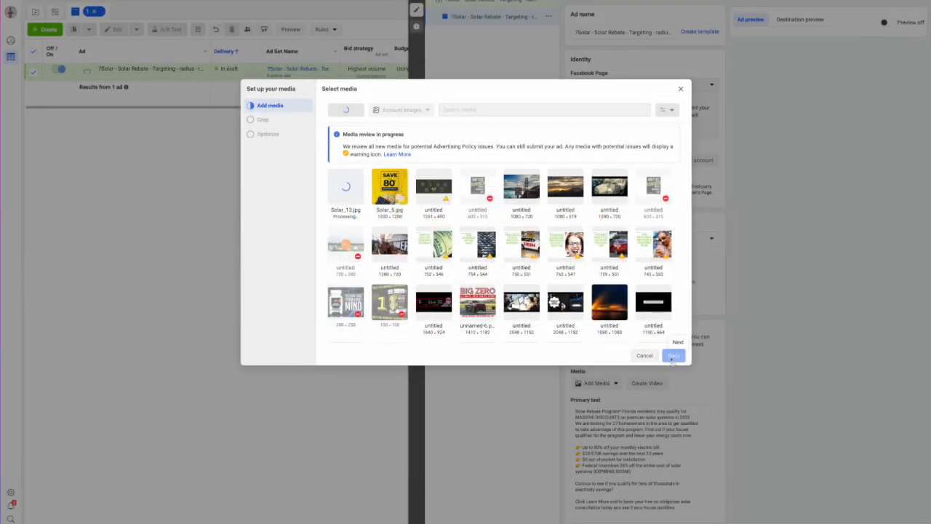
{"action": "left_click", "coordinate": [673, 356]}
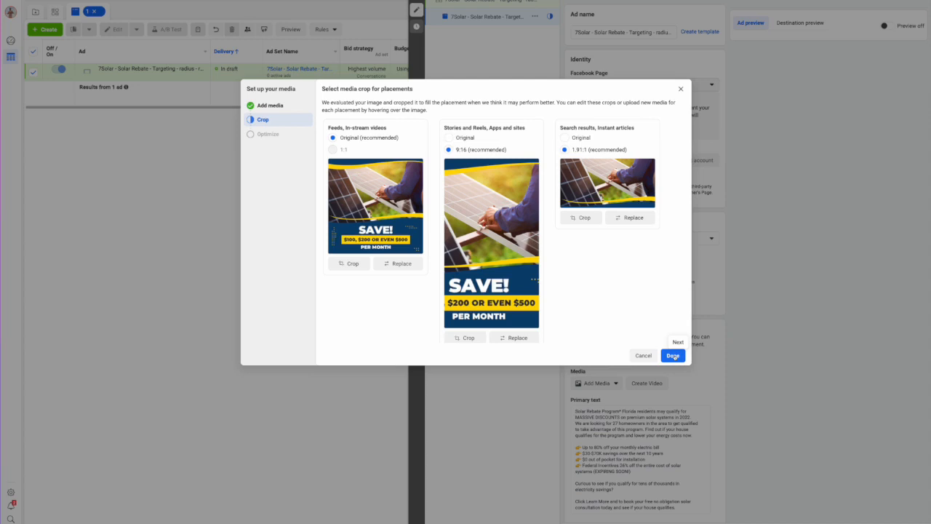
Step: Use the original crop for the Stories and Reels and the Search results placements, and preview the ad in Stories
{"action": "left_click", "coordinate": [449, 138]}
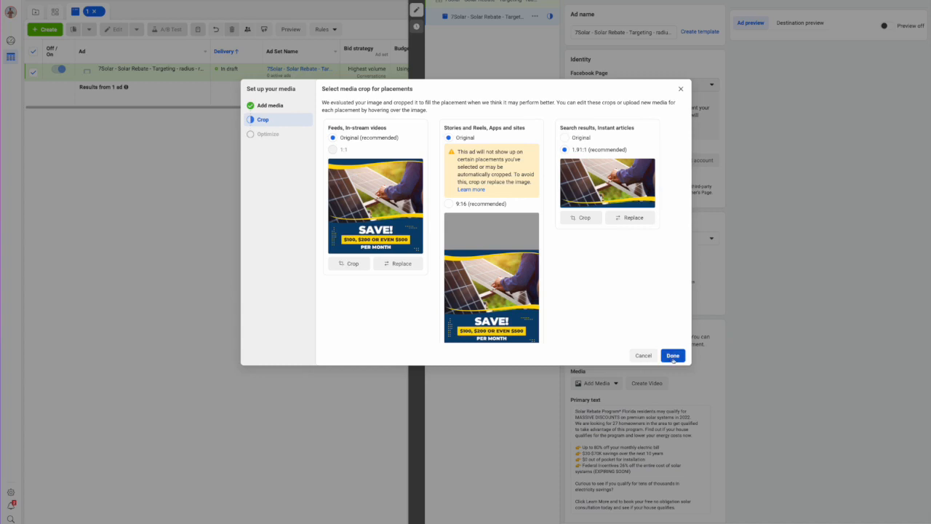
{"action": "left_click", "coordinate": [564, 138]}
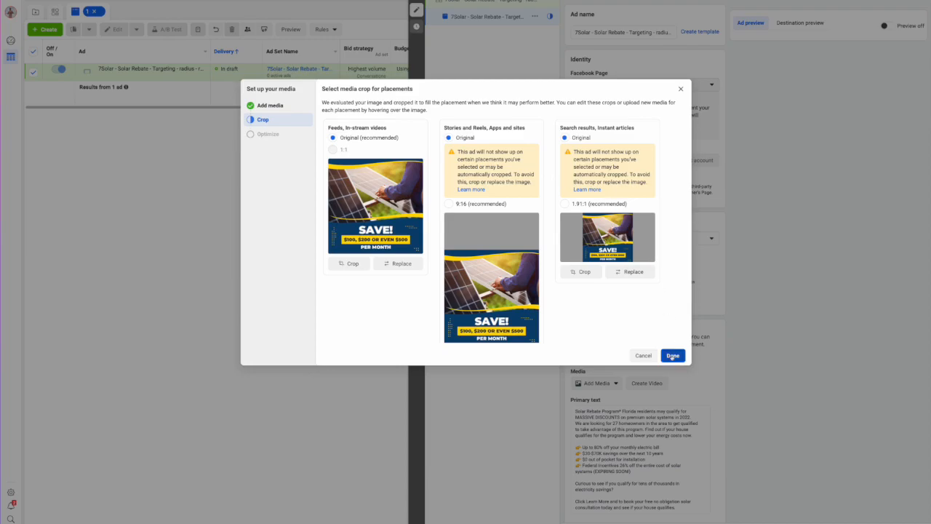
{"action": "left_click", "coordinate": [673, 355]}
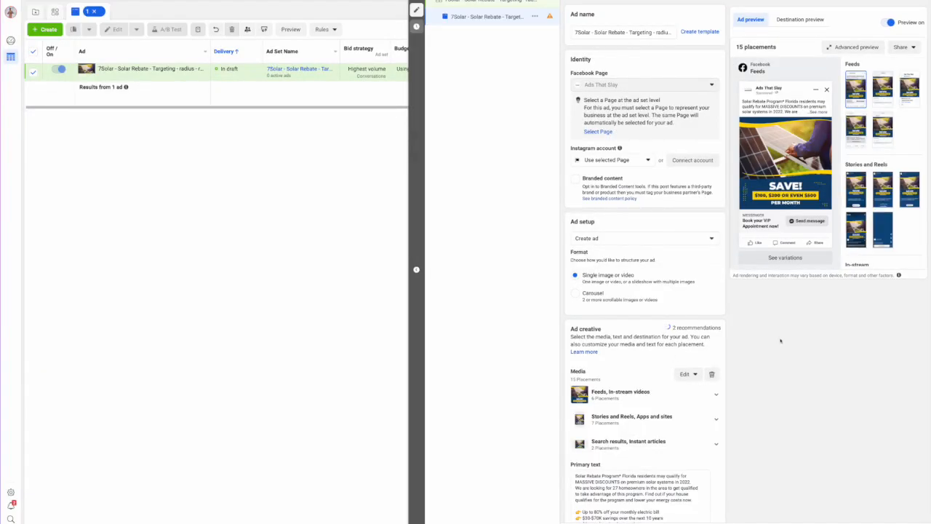
{"action": "left_click", "coordinate": [857, 184]}
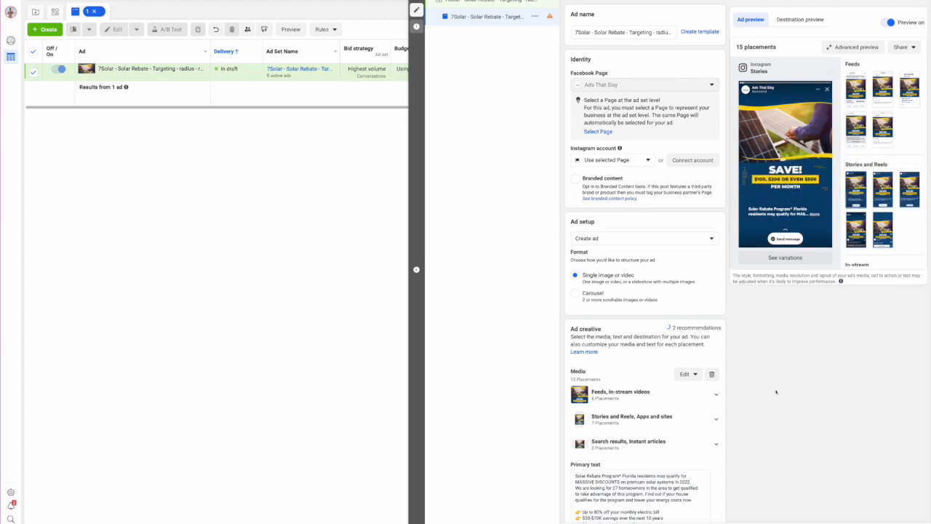
Step: Open the ad set's settings and check which duplication options it offers
{"action": "left_click", "coordinate": [507, 4]}
{"action": "left_click", "coordinate": [547, 2]}
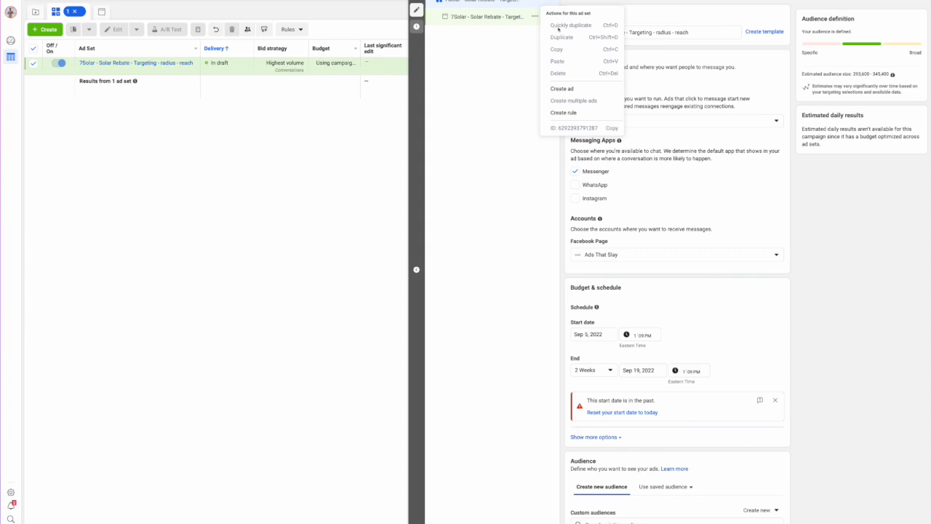
{"action": "left_click", "coordinate": [492, 2]}
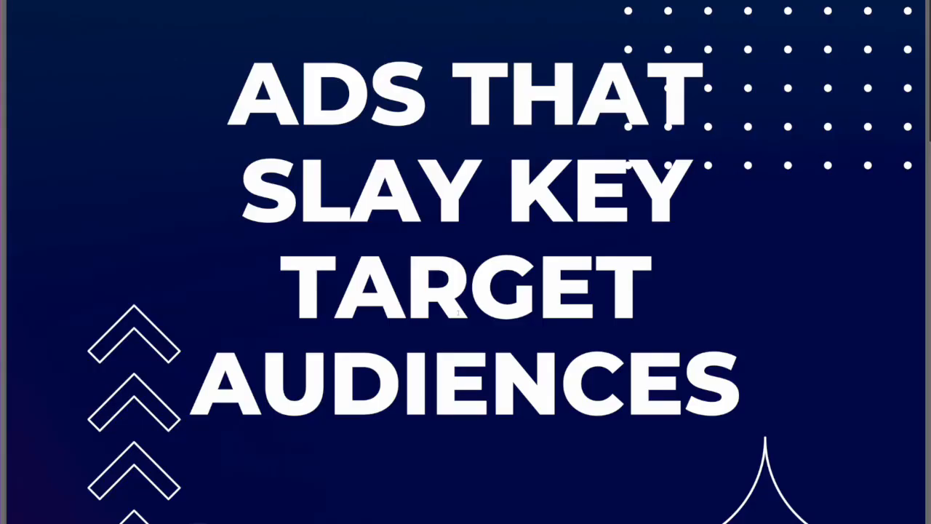
Step: Switch to the key target audiences guide and read its Broad Targeting settings and the Middle section that follows
{"action": "scroll", "coordinate": [458, 313], "scroll_direction": "down", "scroll_amount": 6}
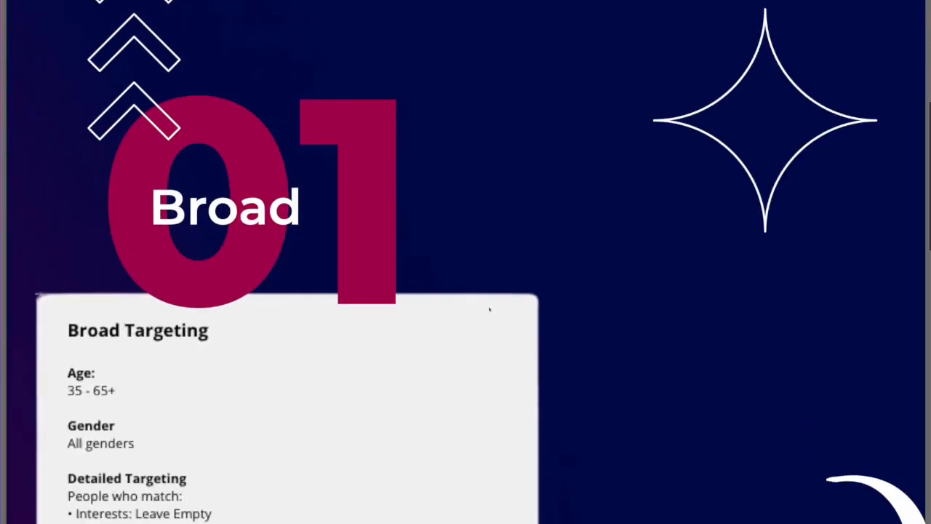
{"action": "scroll", "coordinate": [481, 322], "scroll_direction": "down", "scroll_amount": 3}
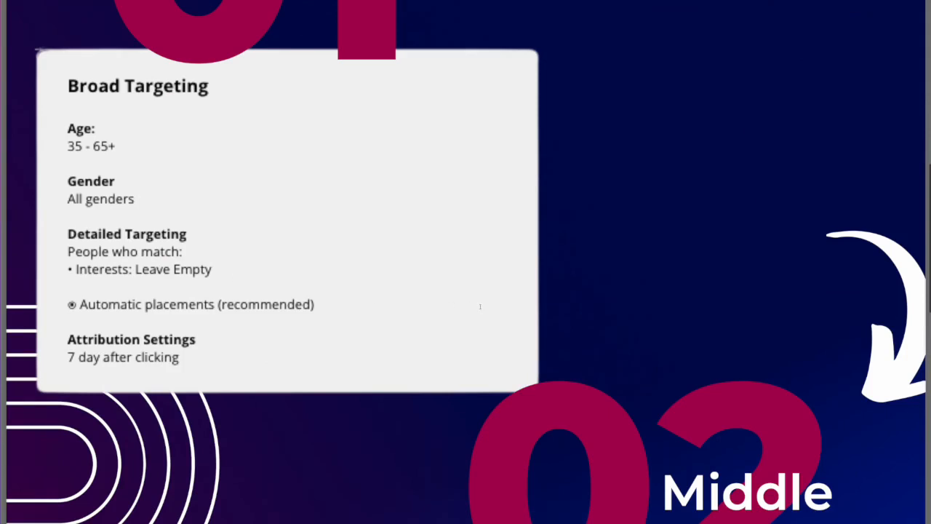
{"action": "scroll", "coordinate": [480, 306], "scroll_direction": "down", "scroll_amount": 5}
{"action": "scroll", "coordinate": [549, 333], "scroll_direction": "down", "scroll_amount": 1}
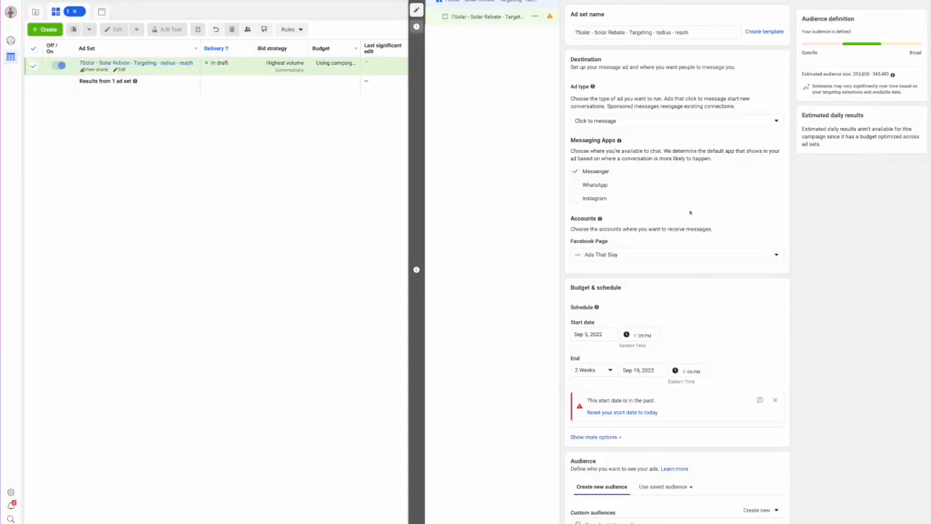
Step: Return to the ad set in Ads Manager and set its start time on Sep 5, 2022 to 6:29 PM
{"action": "scroll", "coordinate": [690, 212], "scroll_direction": "down", "scroll_amount": 3}
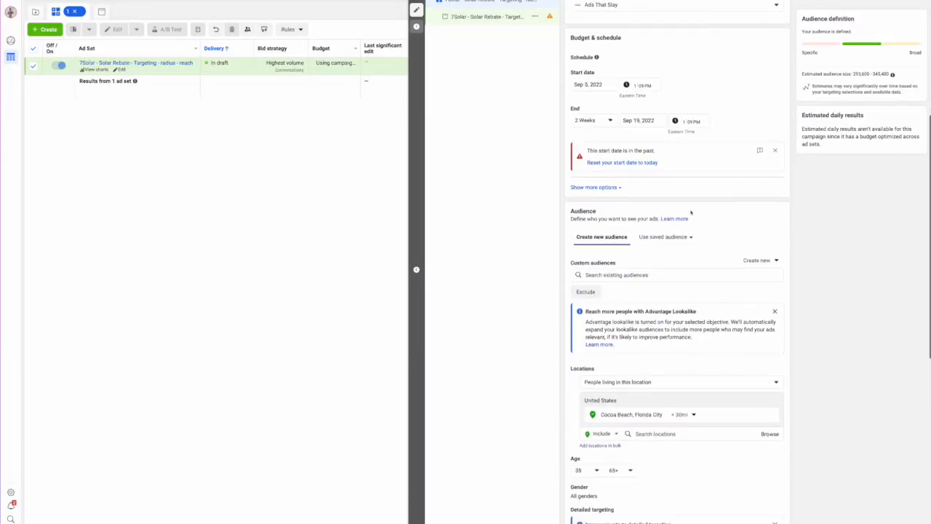
{"action": "left_click", "coordinate": [641, 86]}
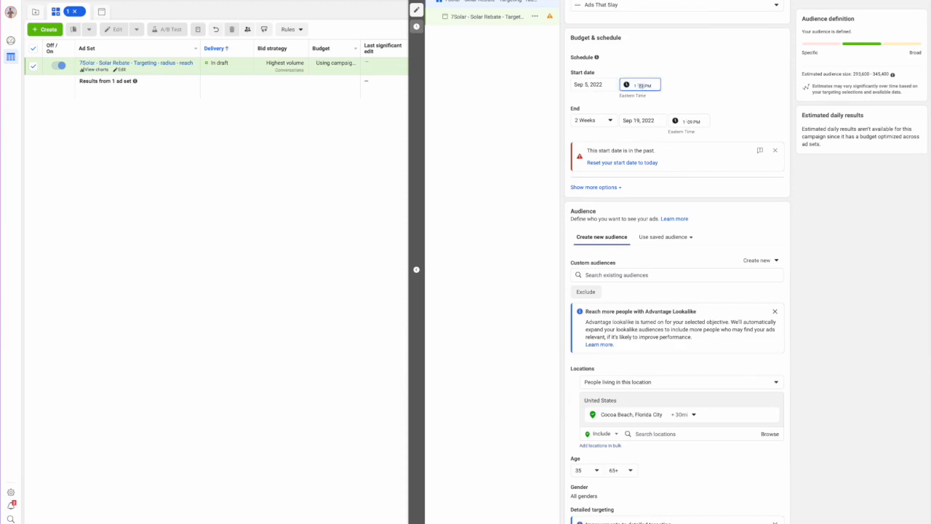
{"action": "key", "text": "Up"}
{"action": "left_click", "coordinate": [699, 82]}
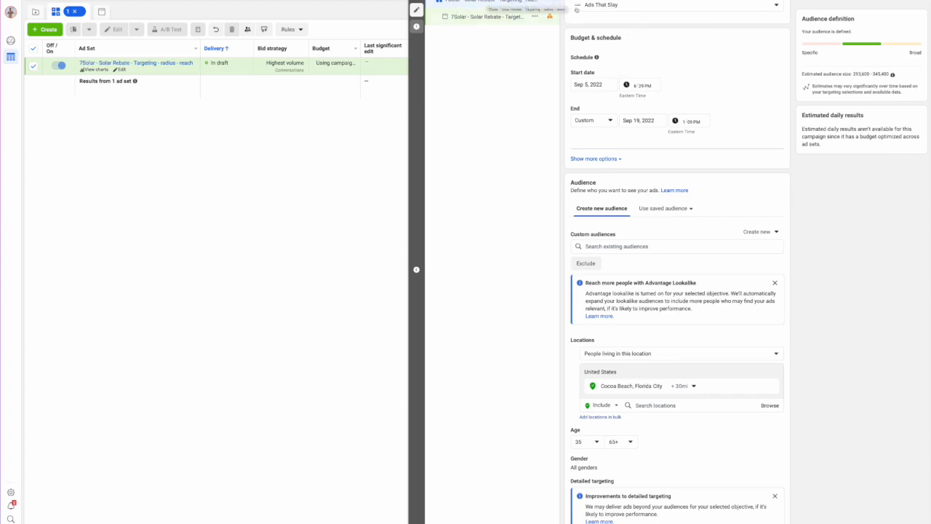
Step: Add the demographic "Household income: top 10%-25% of ZIP codes (US)" to the ad set's detailed targeting
{"action": "left_click", "coordinate": [548, 3]}
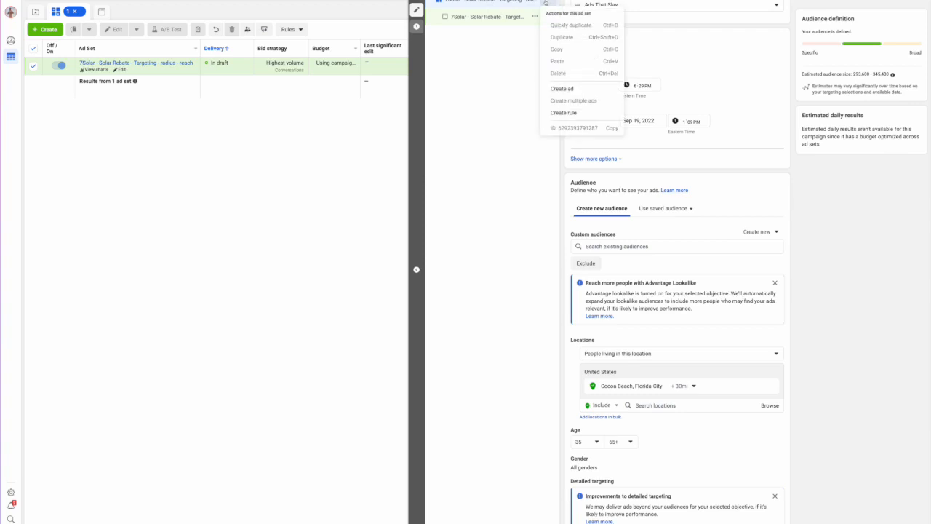
{"action": "left_click", "coordinate": [519, 1]}
{"action": "scroll", "coordinate": [731, 168], "scroll_direction": "down", "scroll_amount": 5}
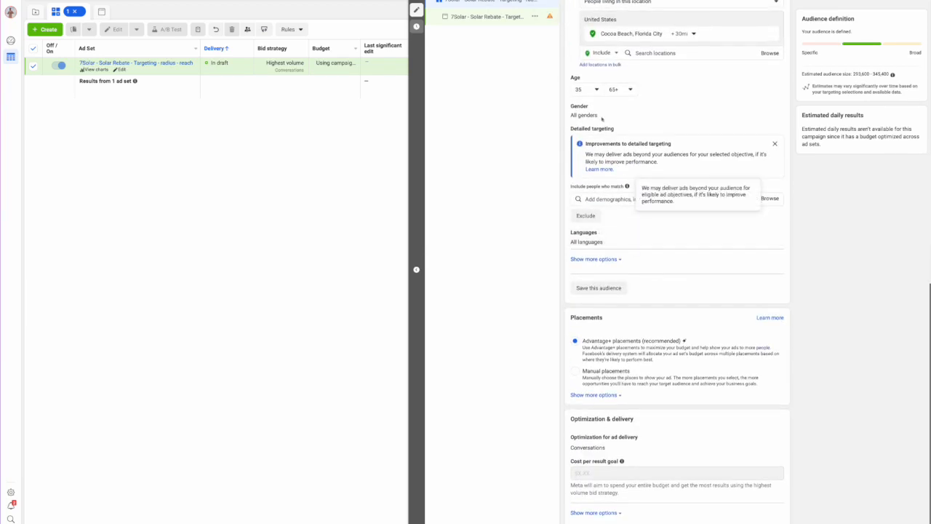
{"action": "left_click", "coordinate": [622, 201]}
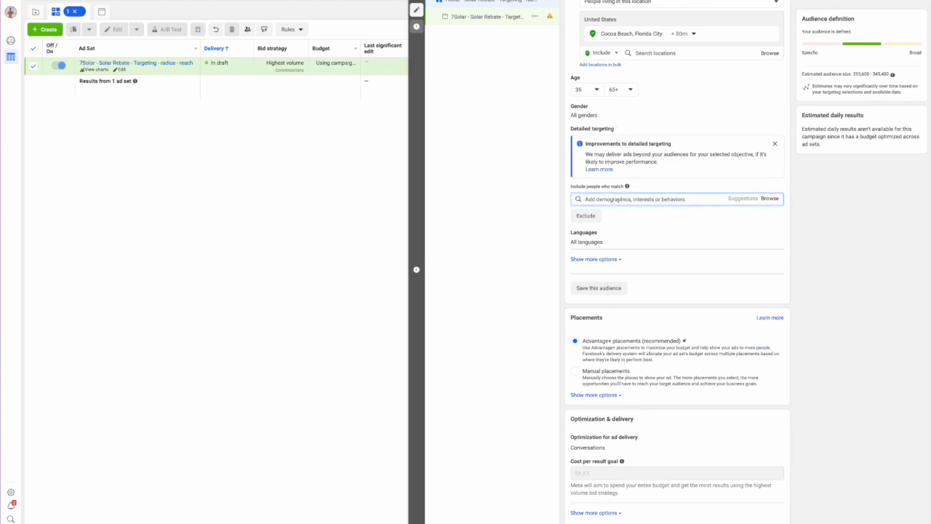
{"action": "type", "text": "Income"}
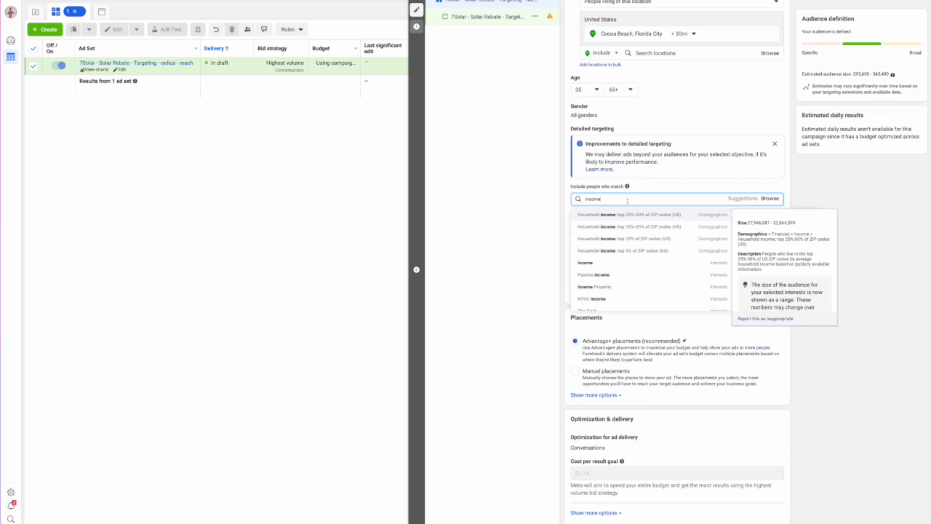
{"action": "left_click", "coordinate": [611, 228]}
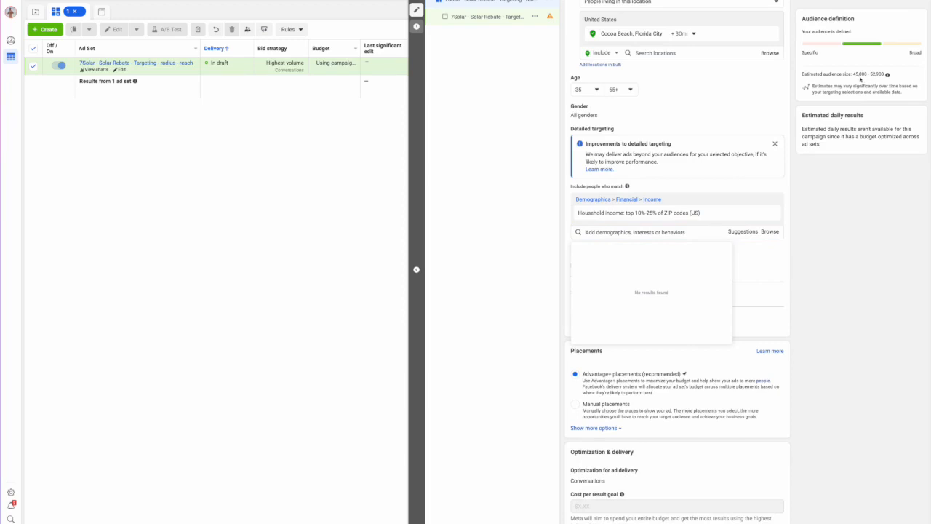
{"action": "left_click", "coordinate": [807, 288]}
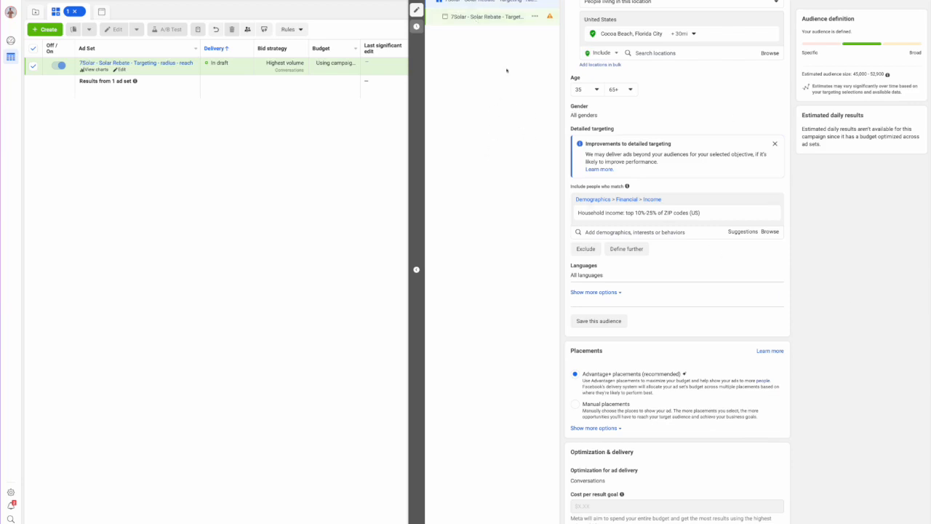
Step: Check the ad, return to the ad set and replace its household income demographic with "Household income: top 5% of ZIP codes (US)"
{"action": "left_click", "coordinate": [503, 19]}
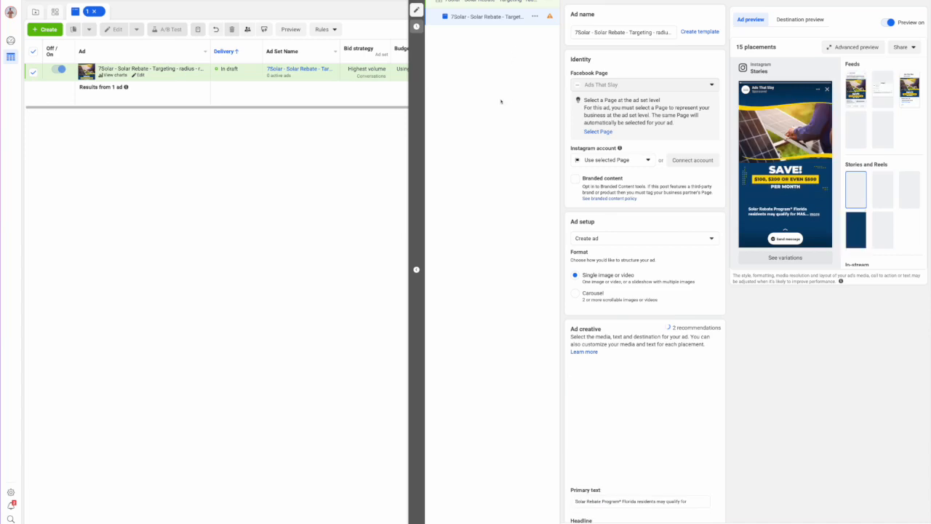
{"action": "left_click", "coordinate": [505, 2]}
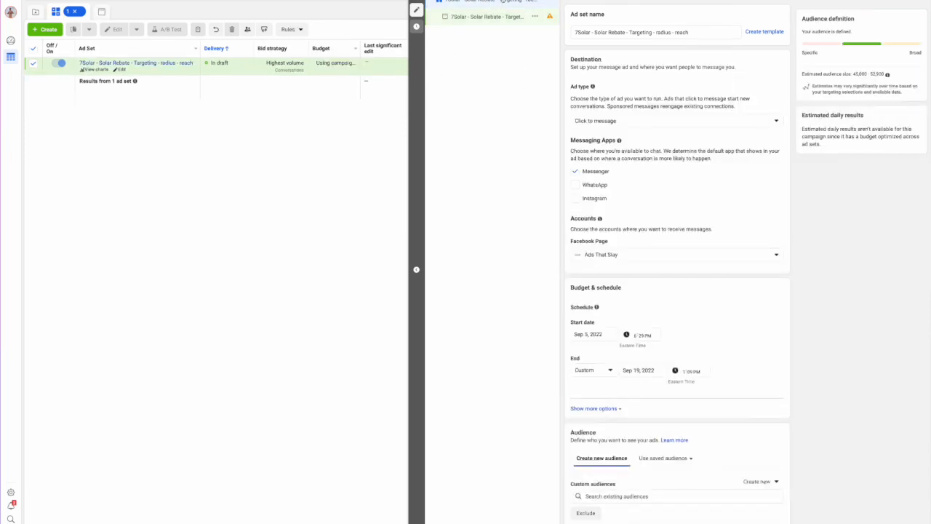
{"action": "scroll", "coordinate": [737, 482], "scroll_direction": "down", "scroll_amount": 5}
{"action": "scroll", "coordinate": [737, 482], "scroll_direction": "down", "scroll_amount": 1}
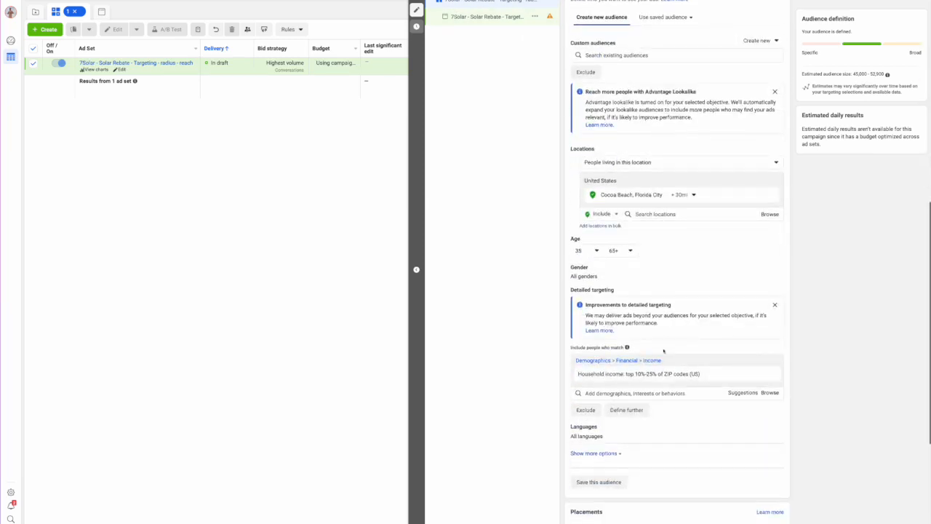
{"action": "mouse_move", "coordinate": [643, 374]}
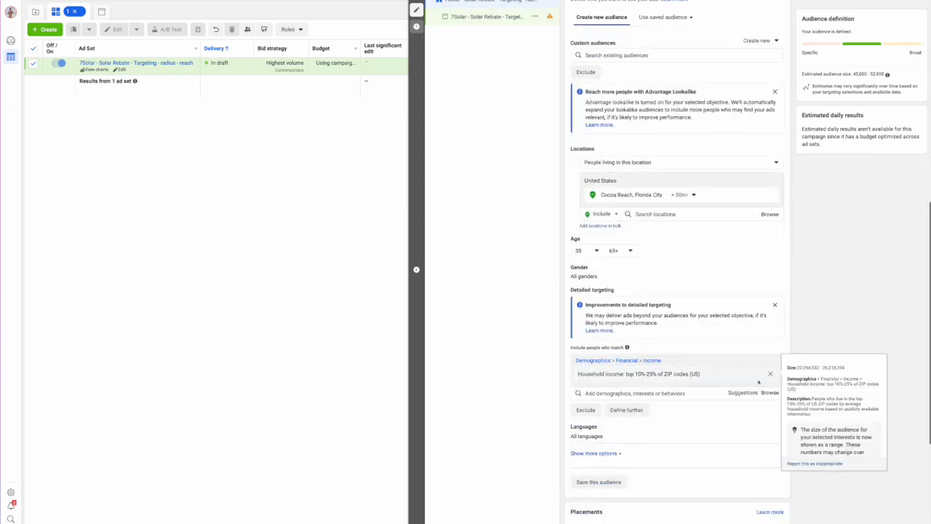
{"action": "left_click", "coordinate": [771, 374]}
{"action": "left_click", "coordinate": [655, 359]}
{"action": "type", "text": "income"}
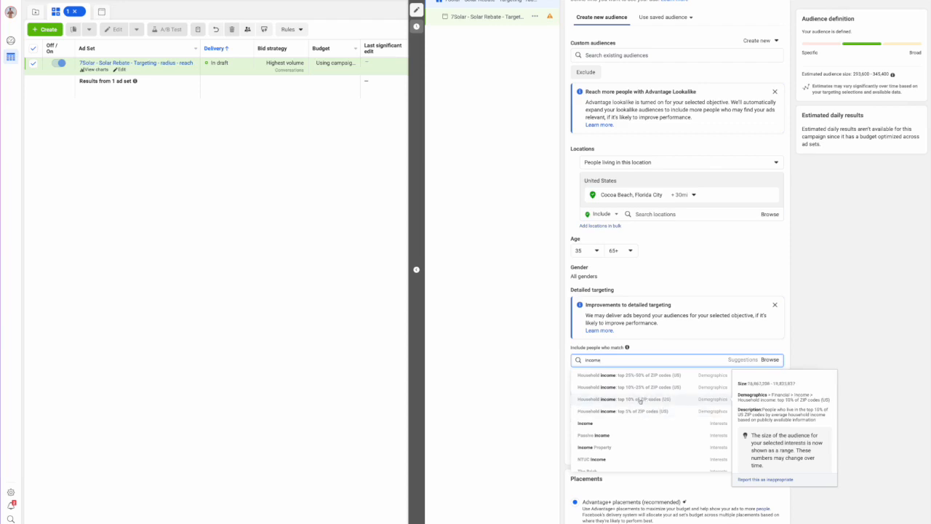
{"action": "left_click", "coordinate": [640, 411]}
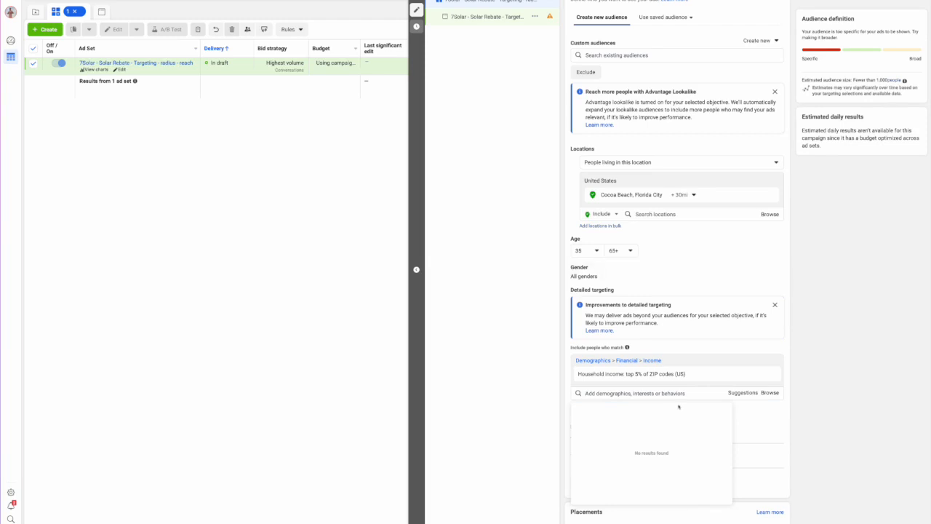
Step: Remove the "Household income: top 5% of ZIP codes (US)" demographic from the ad set's detailed targeting
{"action": "mouse_move", "coordinate": [693, 379]}
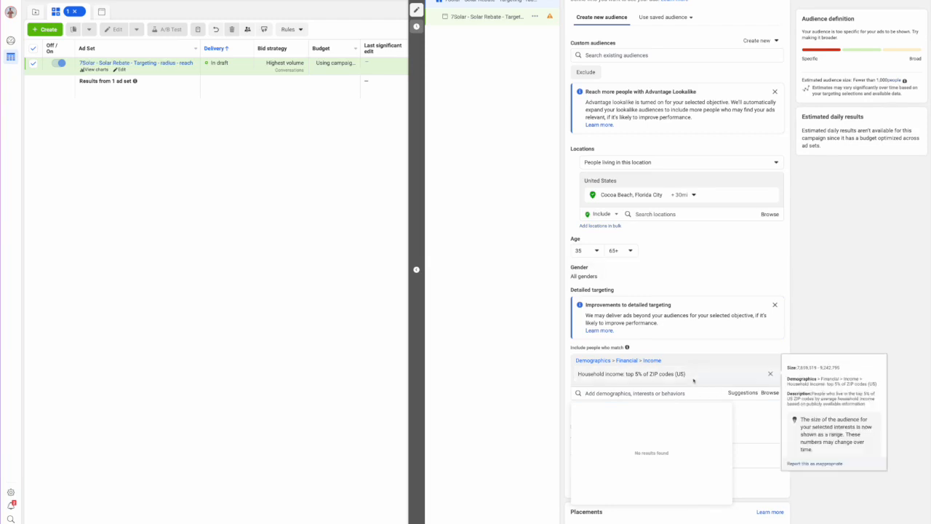
{"action": "left_click", "coordinate": [769, 374]}
{"action": "left_click", "coordinate": [656, 360]}
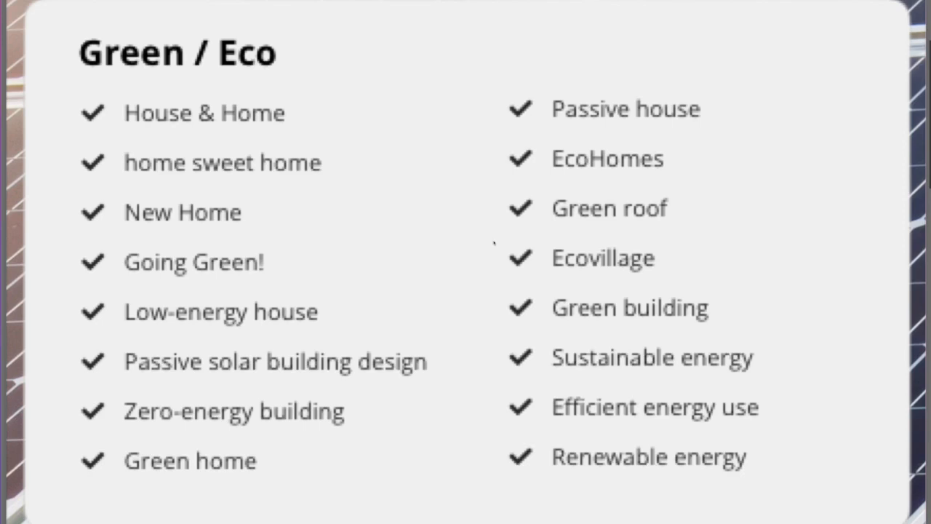
Step: Switch to the key target audiences guide and read its Green / Eco, Solar and Home & Improvement interest lists
{"action": "scroll", "coordinate": [494, 243], "scroll_direction": "down", "scroll_amount": 8}
{"action": "scroll", "coordinate": [493, 243], "scroll_direction": "down", "scroll_amount": 4}
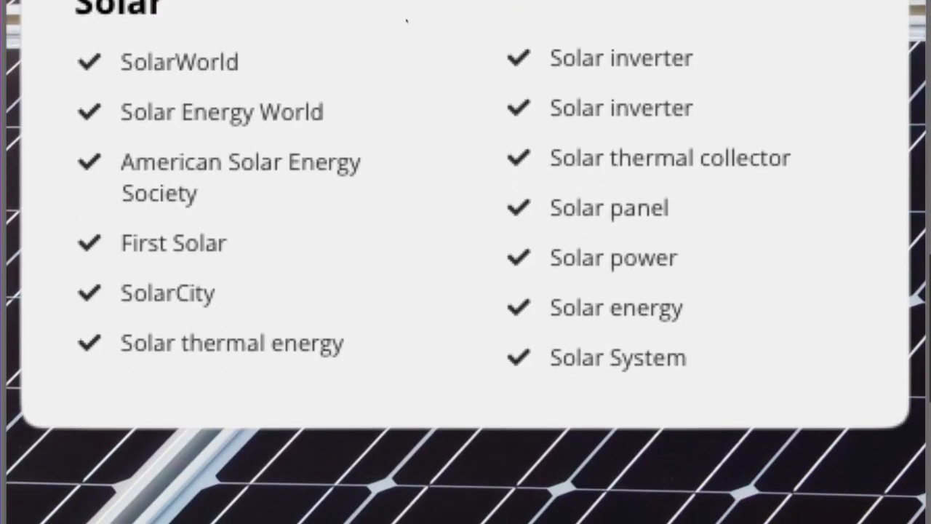
{"action": "scroll", "coordinate": [494, 243], "scroll_direction": "up", "scroll_amount": 1}
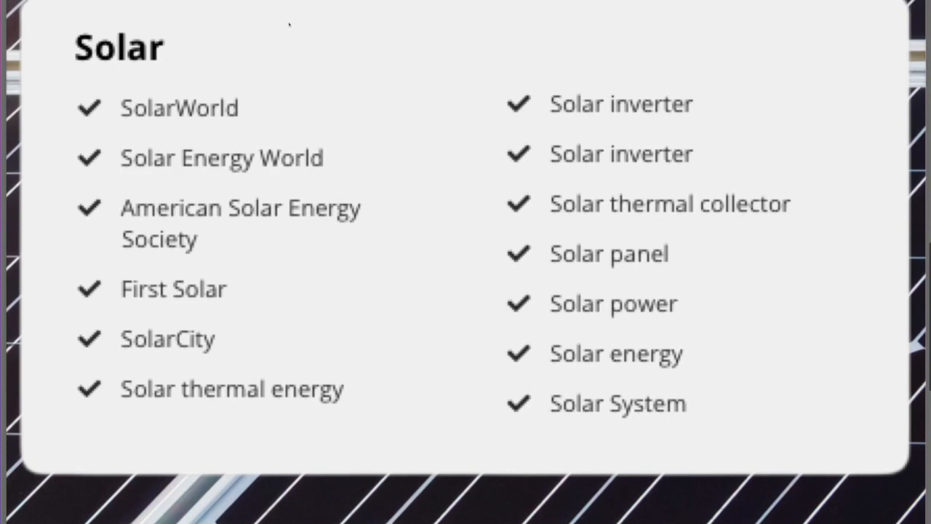
{"action": "scroll", "coordinate": [404, 273], "scroll_direction": "down", "scroll_amount": 10}
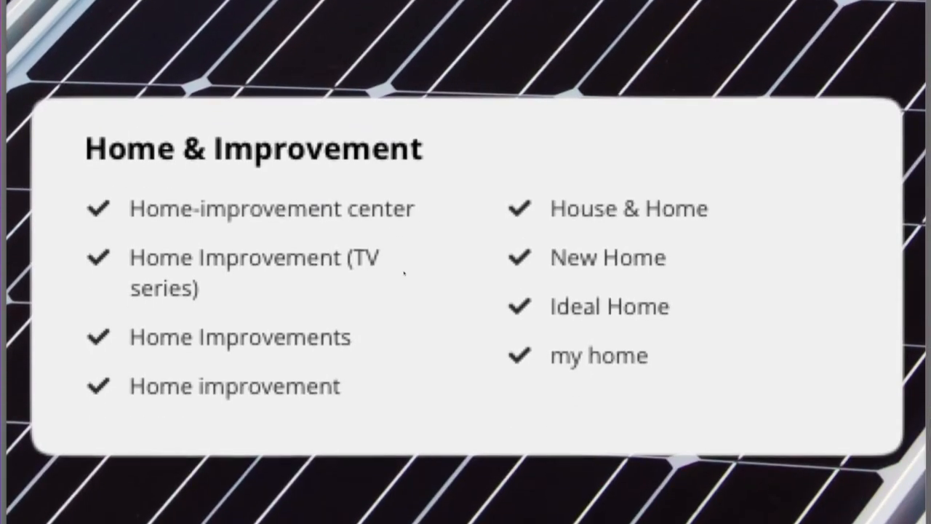
{"action": "scroll", "coordinate": [358, 309], "scroll_direction": "up", "scroll_amount": 15}
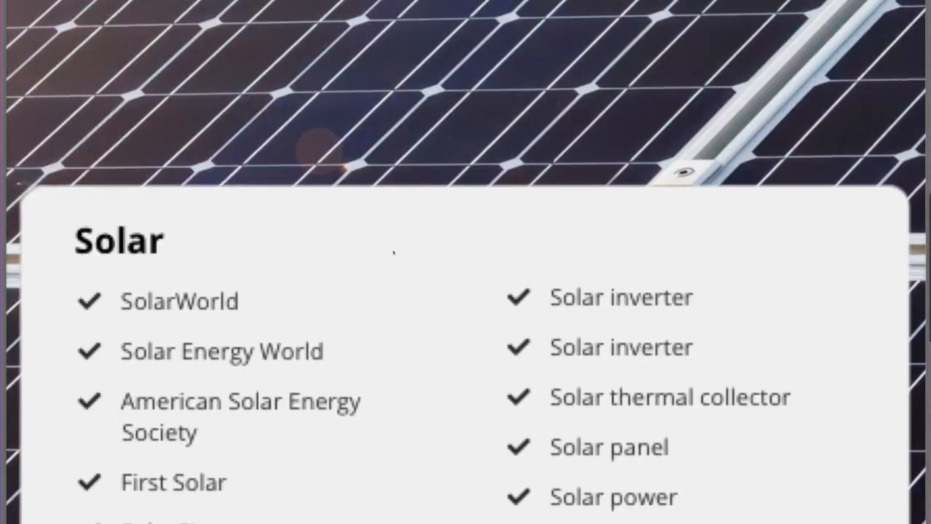
{"action": "scroll", "coordinate": [404, 304], "scroll_direction": "down", "scroll_amount": 7}
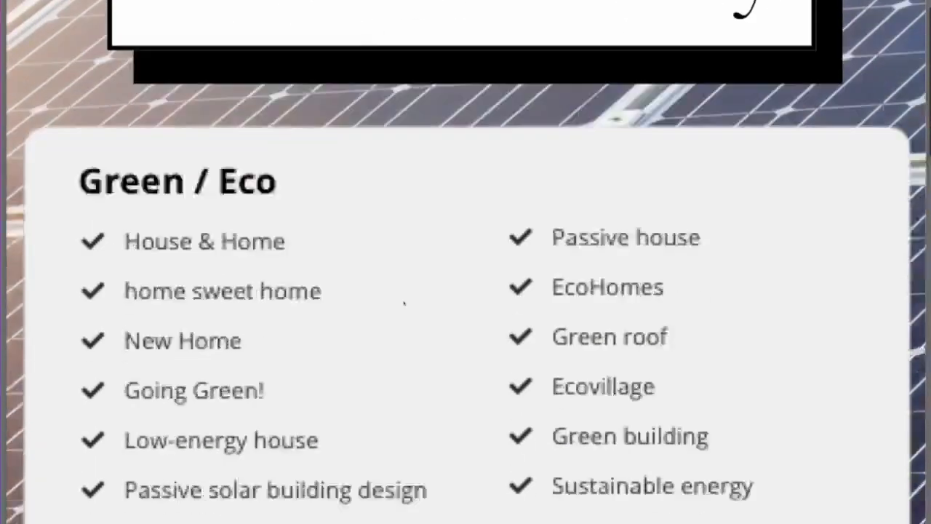
Step: Return to the ad set in Ads Manager and add the interest "Green building" from the guide's Green / Eco list to its detailed targeting
{"action": "scroll", "coordinate": [435, 268], "scroll_direction": "down", "scroll_amount": 1}
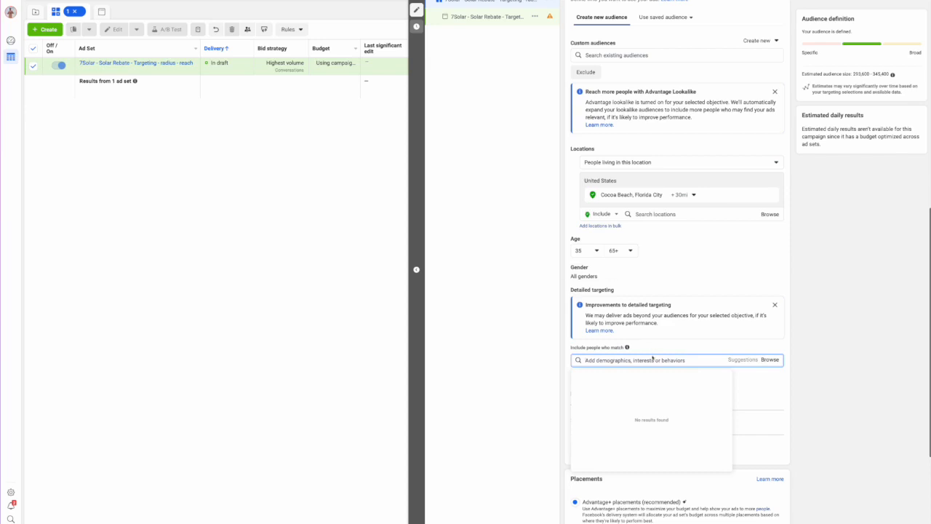
{"action": "type", "text": "green building"}
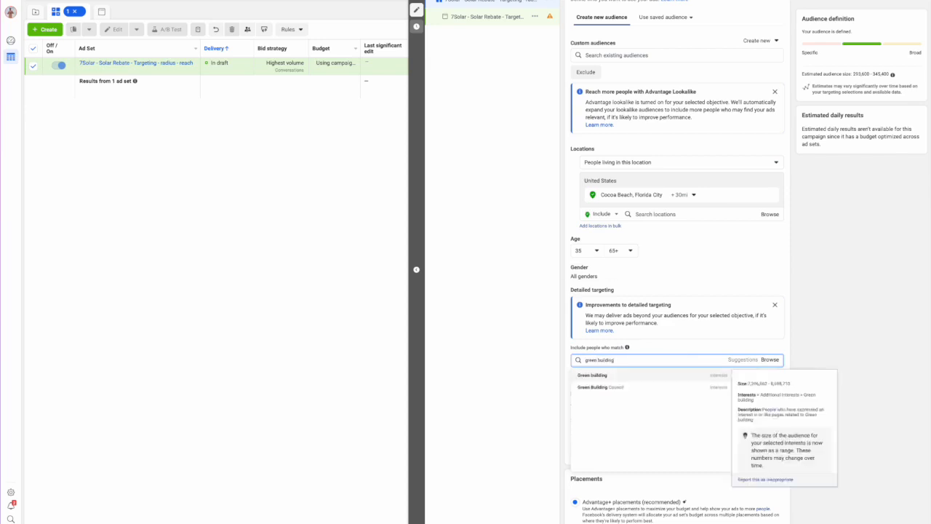
{"action": "left_click", "coordinate": [616, 378]}
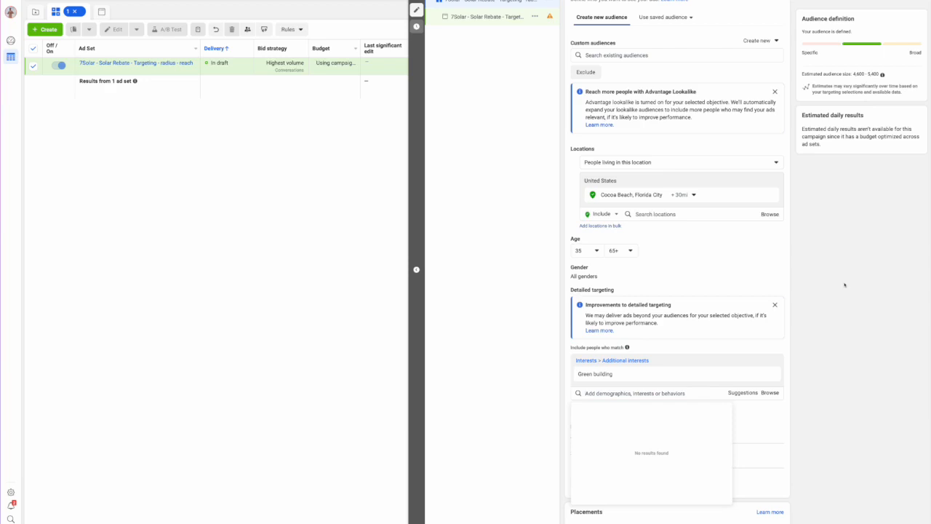
Step: Review the ad's creative, media and headlines, check the ad set and campaign settings, and reopen the ad
{"action": "left_click", "coordinate": [498, 19]}
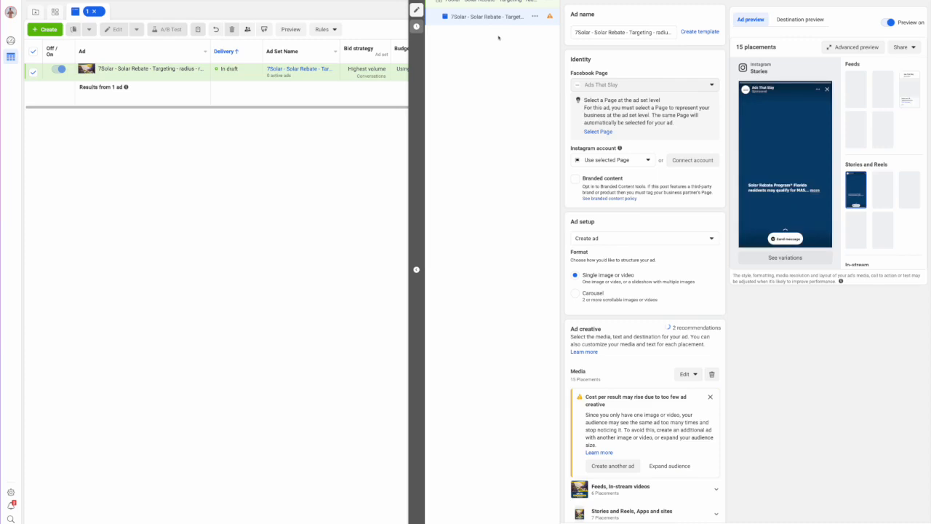
{"action": "scroll", "coordinate": [619, 341], "scroll_direction": "down", "scroll_amount": 3}
{"action": "scroll", "coordinate": [619, 341], "scroll_direction": "down", "scroll_amount": 1}
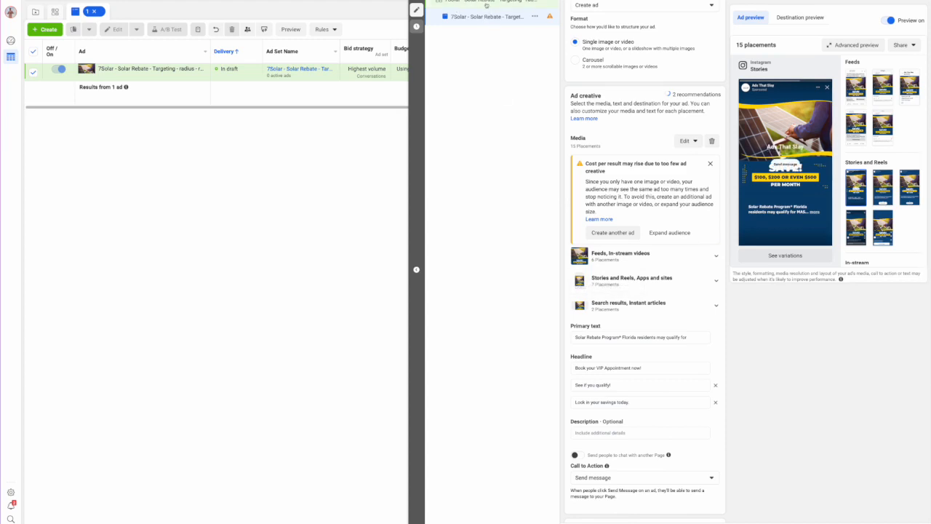
{"action": "left_click", "coordinate": [486, 4]}
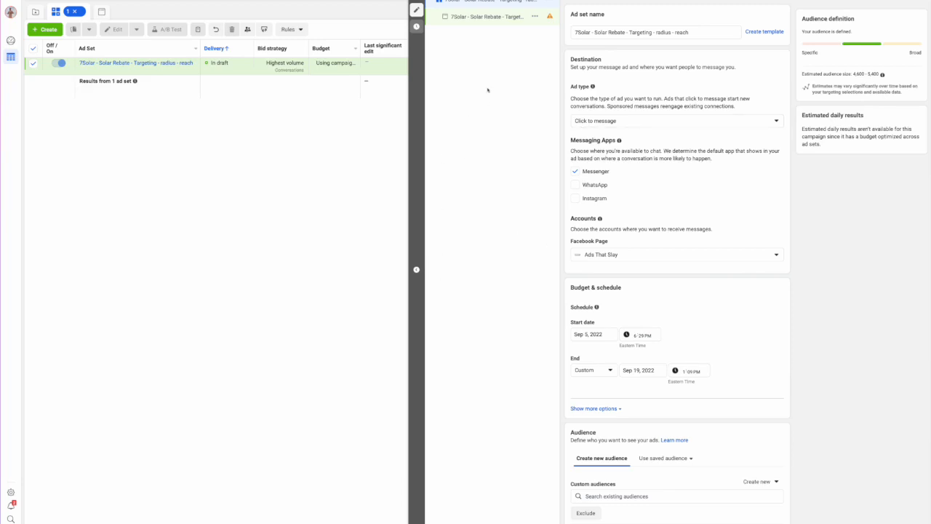
{"action": "left_click", "coordinate": [485, 0]}
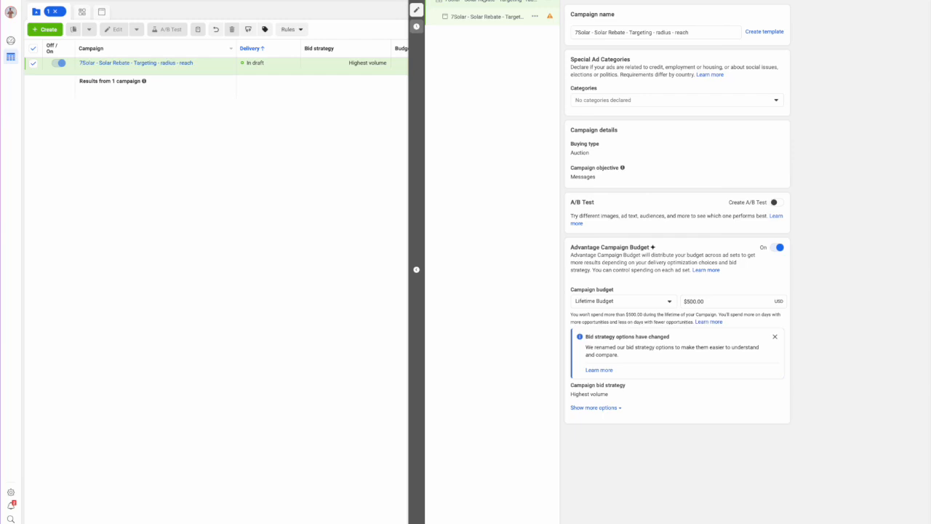
{"action": "left_click", "coordinate": [484, 1]}
{"action": "left_click", "coordinate": [483, 18]}
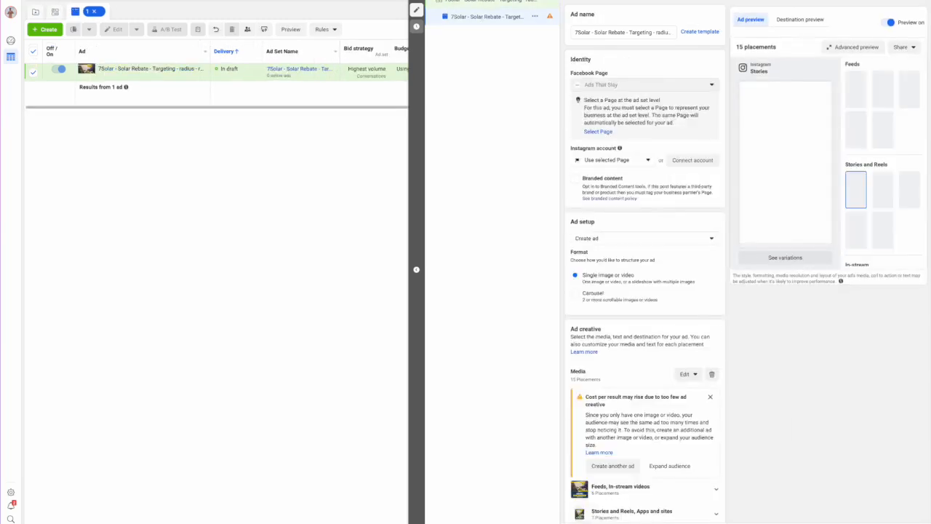